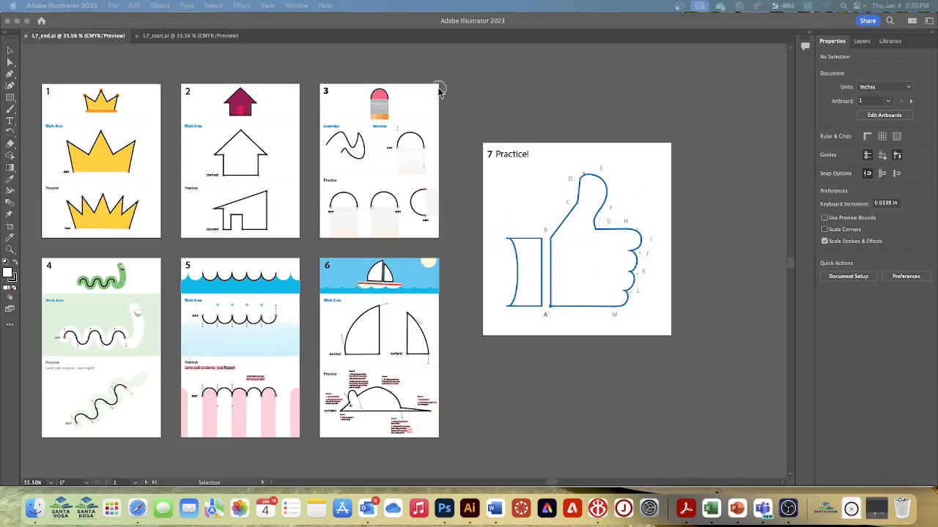
Step: Switch to the L7_start.ai document and save it on the computer in Lesson07 as Pen_drawing Parazine.ai
{"action": "left_click", "coordinate": [186, 41]}
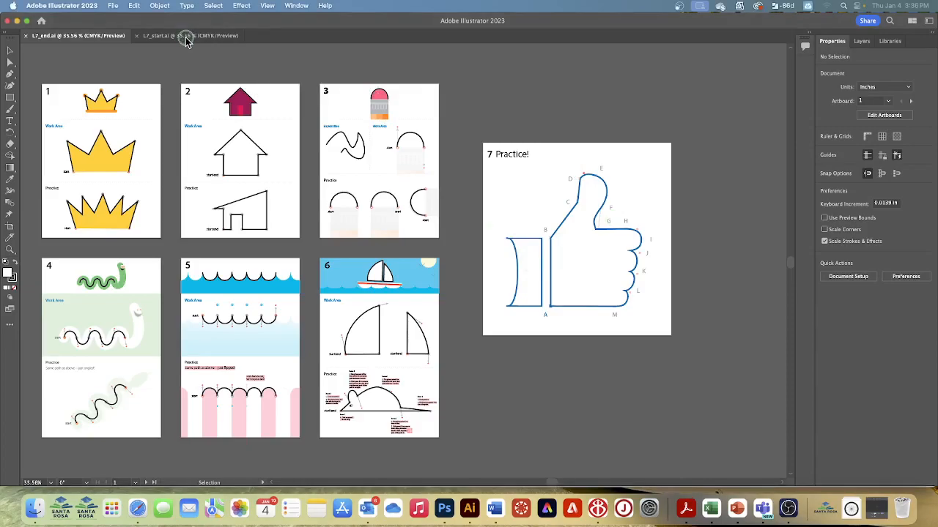
{"action": "left_click", "coordinate": [186, 38]}
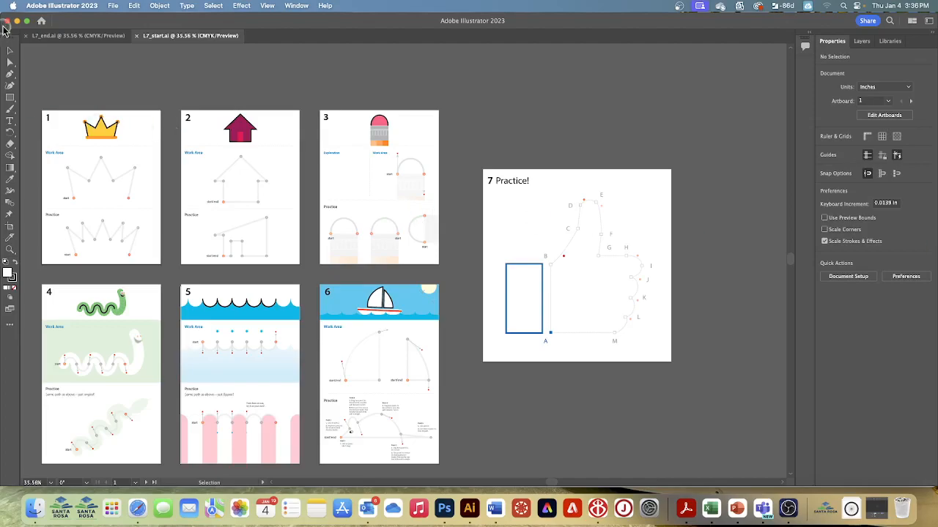
{"action": "left_click", "coordinate": [114, 10]}
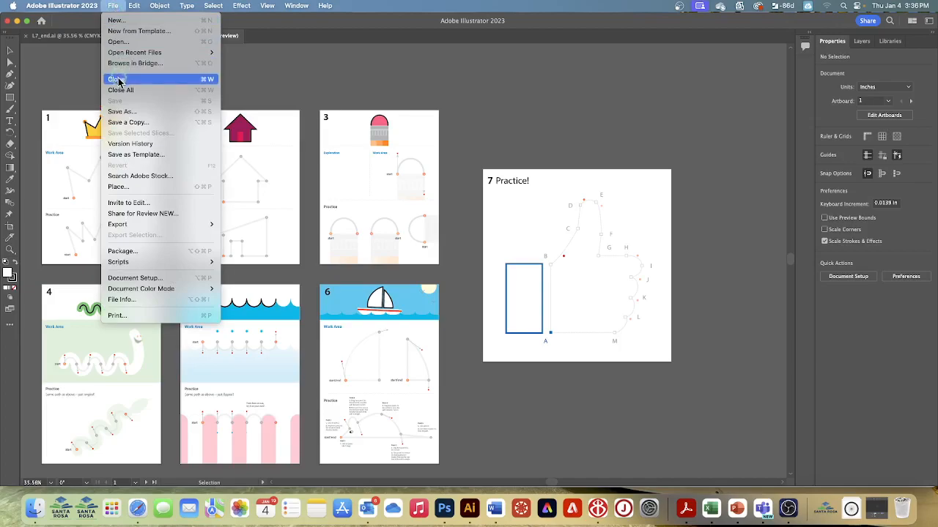
{"action": "left_click", "coordinate": [127, 114]}
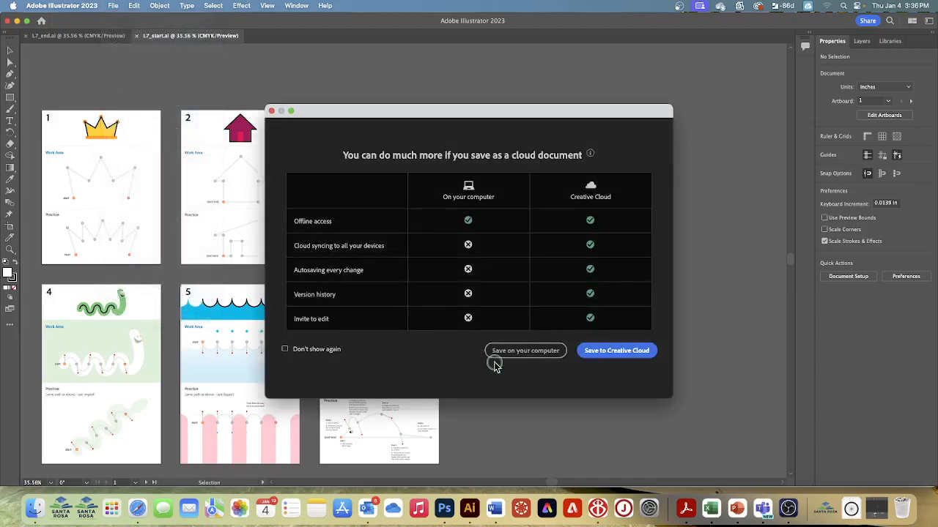
{"action": "left_click", "coordinate": [508, 354]}
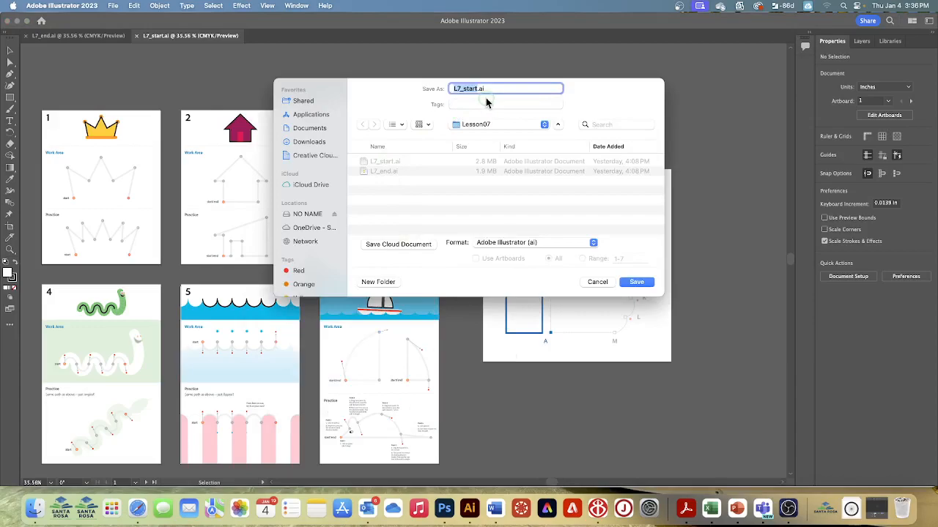
{"action": "type", "text": "Pen_drawing Parazine"}
{"action": "left_click", "coordinate": [486, 125]}
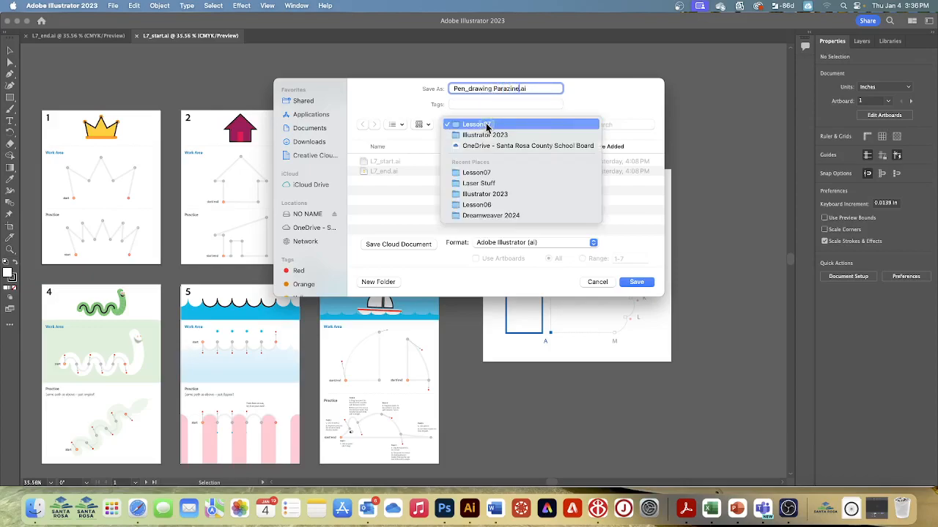
{"action": "left_click", "coordinate": [634, 286]}
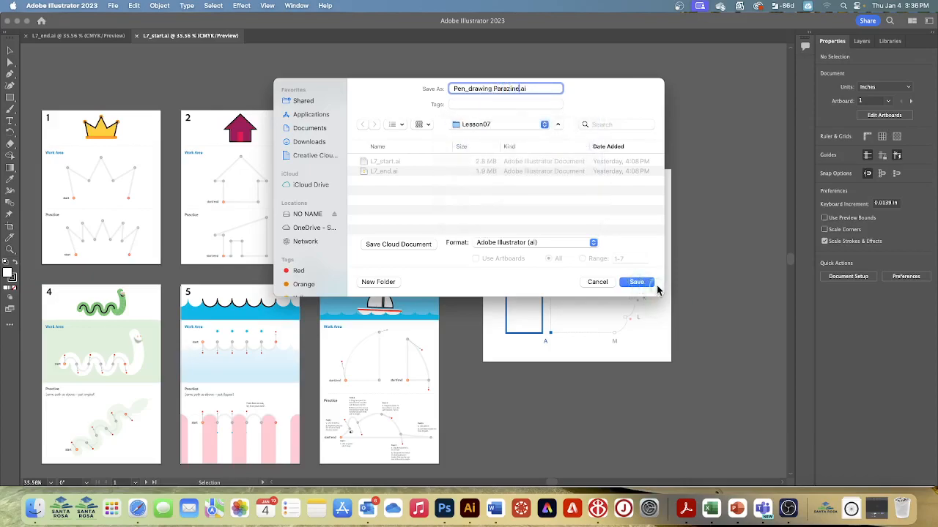
{"action": "left_click", "coordinate": [638, 284]}
{"action": "left_click", "coordinate": [590, 398]}
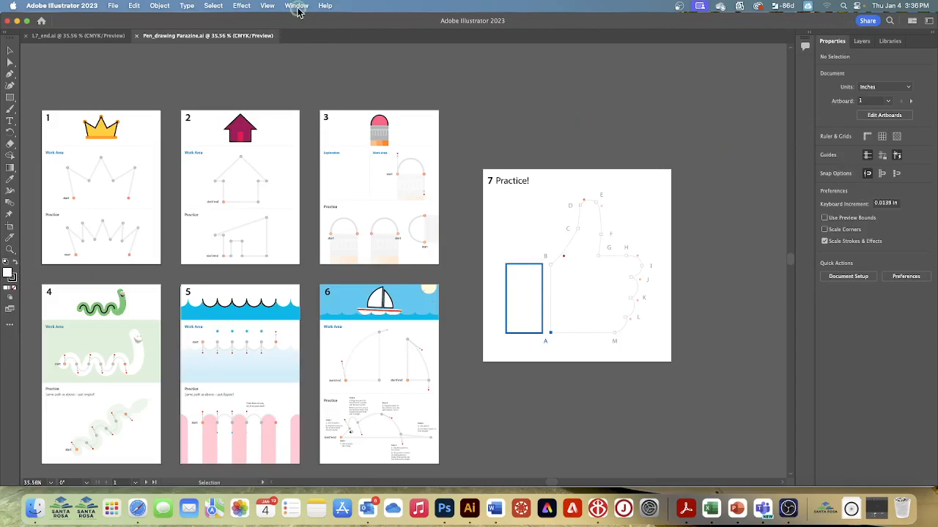
Step: Fit all artboards in the window
{"action": "left_click", "coordinate": [267, 6]}
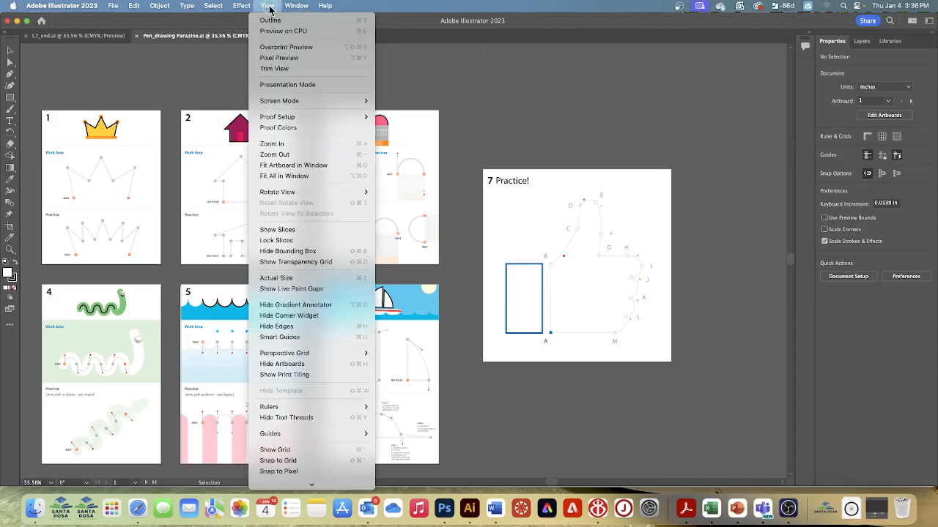
{"action": "left_click", "coordinate": [304, 175]}
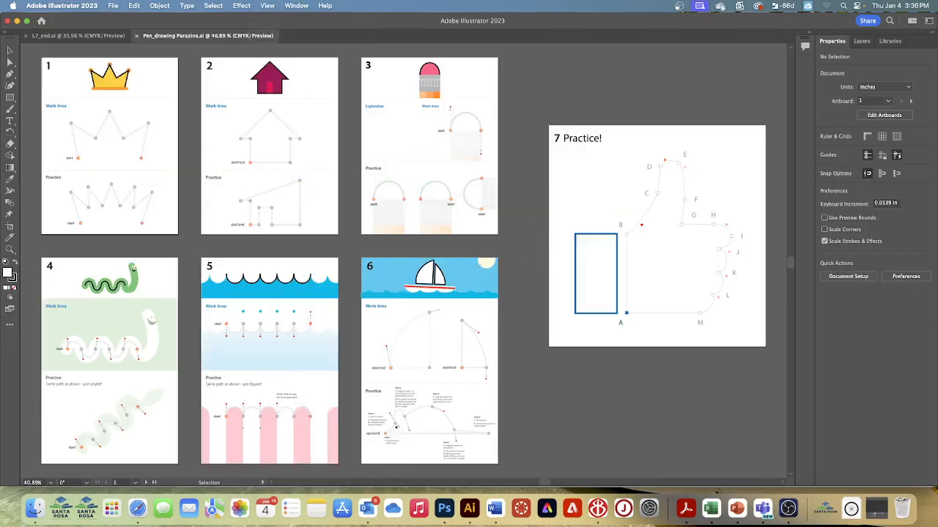
Step: Reset the Essentials workspace
{"action": "left_click", "coordinate": [297, 6]}
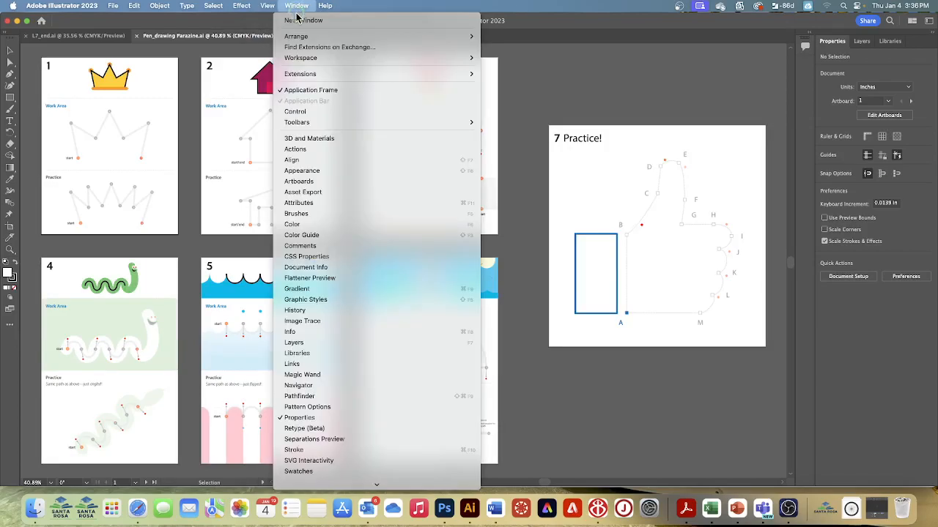
{"action": "mouse_move", "coordinate": [305, 61]}
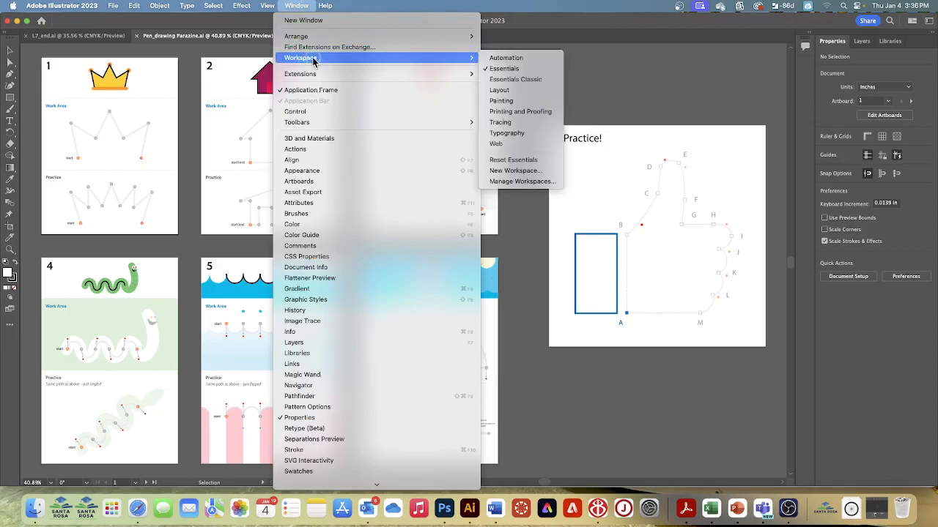
{"action": "left_click", "coordinate": [534, 162]}
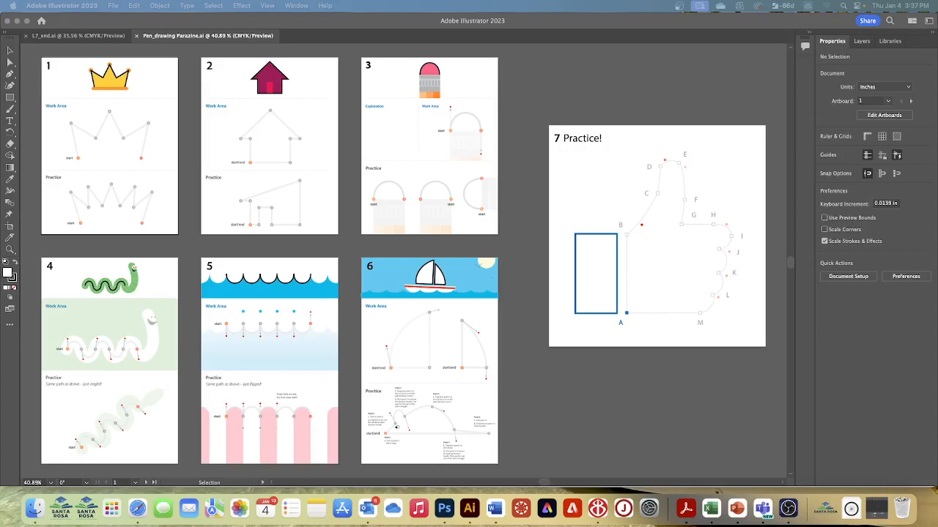
Step: Navigate to artboard 1 and fit that artboard in the window
{"action": "left_click", "coordinate": [136, 482]}
{"action": "left_click", "coordinate": [150, 413]}
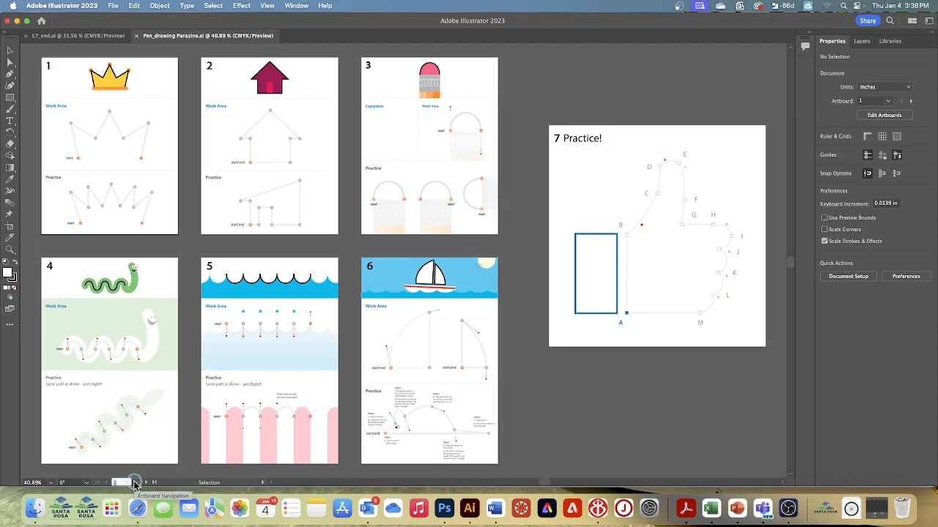
{"action": "left_click", "coordinate": [136, 483]}
{"action": "left_click", "coordinate": [150, 410]}
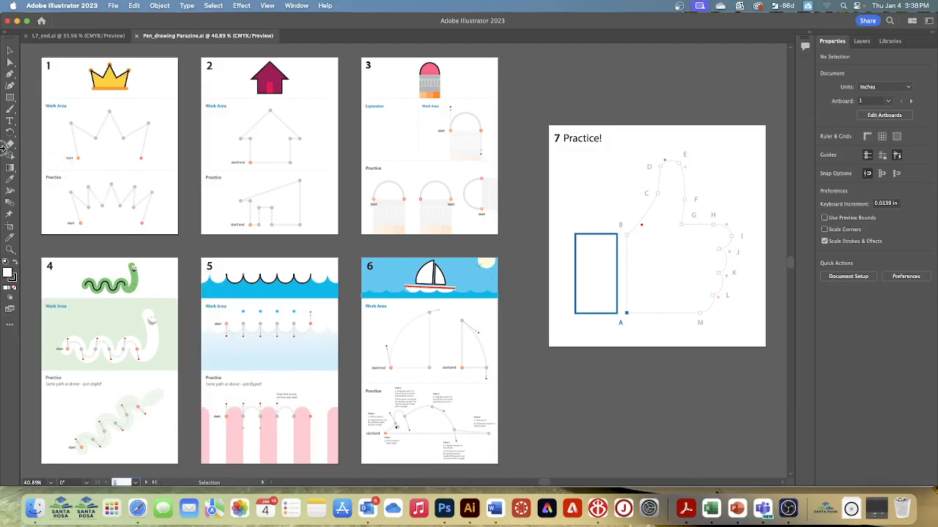
{"action": "left_click", "coordinate": [270, 6]}
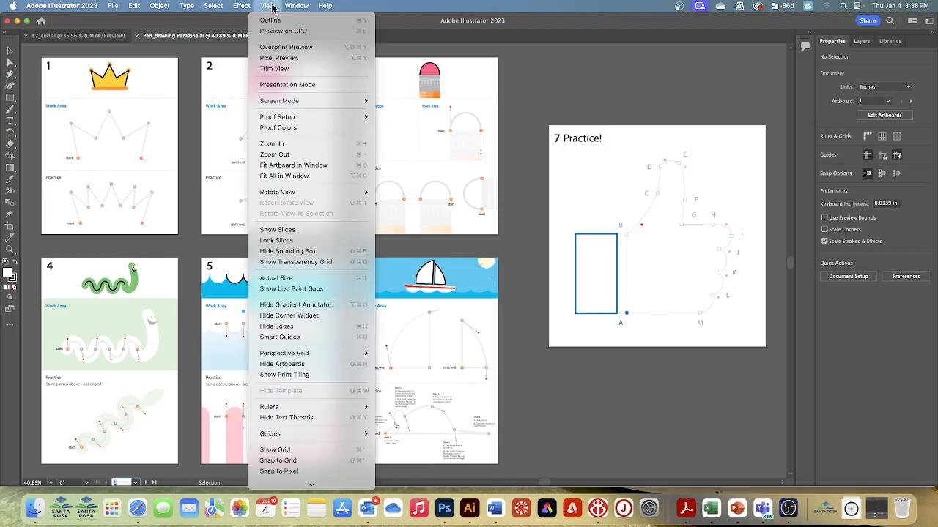
{"action": "left_click", "coordinate": [286, 166]}
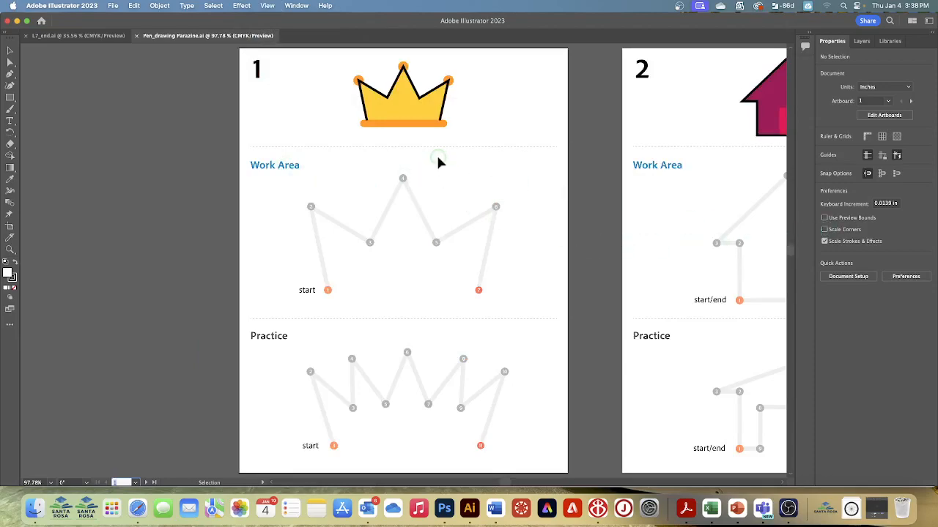
Step: Turn on Smart Guides
{"action": "left_click", "coordinate": [265, 8]}
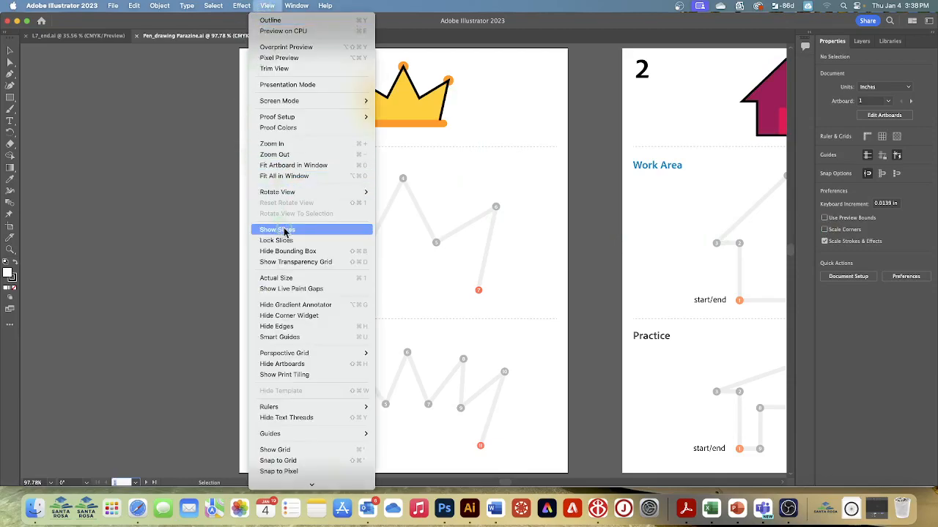
{"action": "scroll", "coordinate": [324, 303], "scroll_direction": "down", "scroll_amount": 2}
{"action": "mouse_move", "coordinate": [325, 305]}
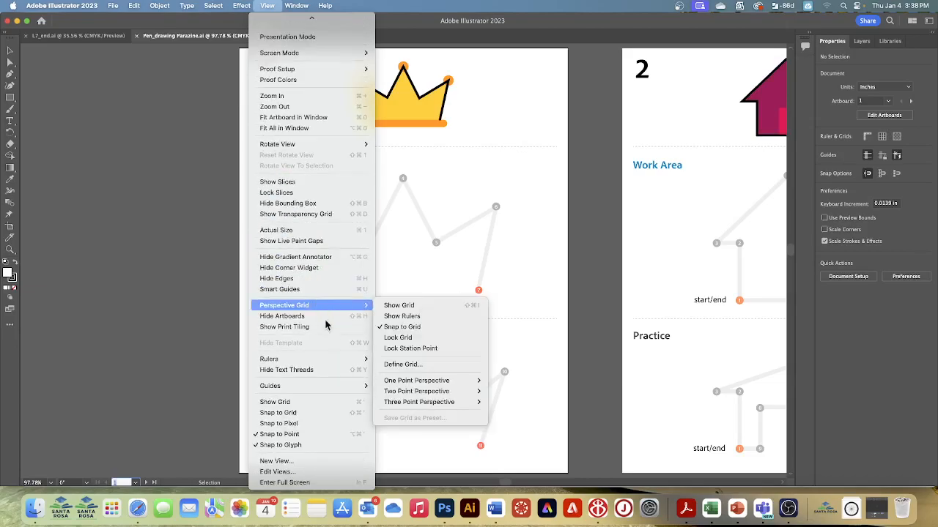
{"action": "mouse_move", "coordinate": [309, 360]}
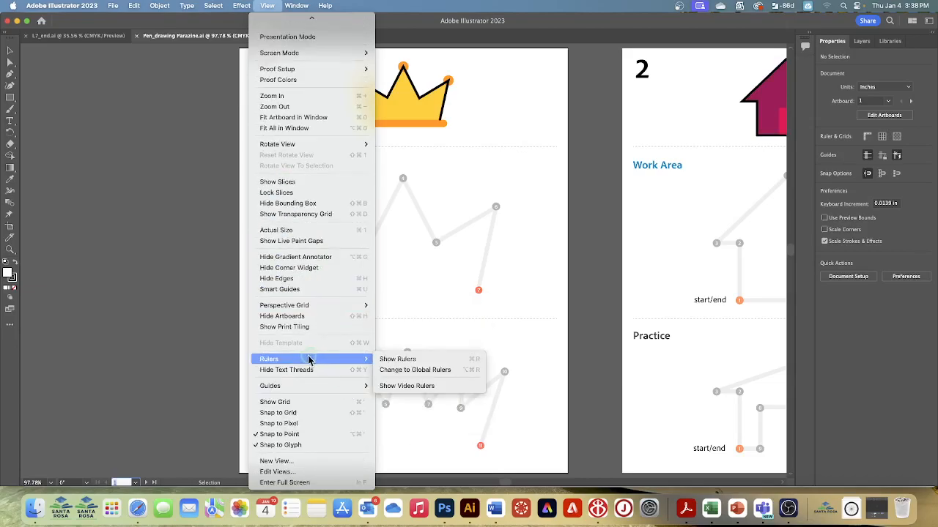
{"action": "left_click", "coordinate": [271, 290]}
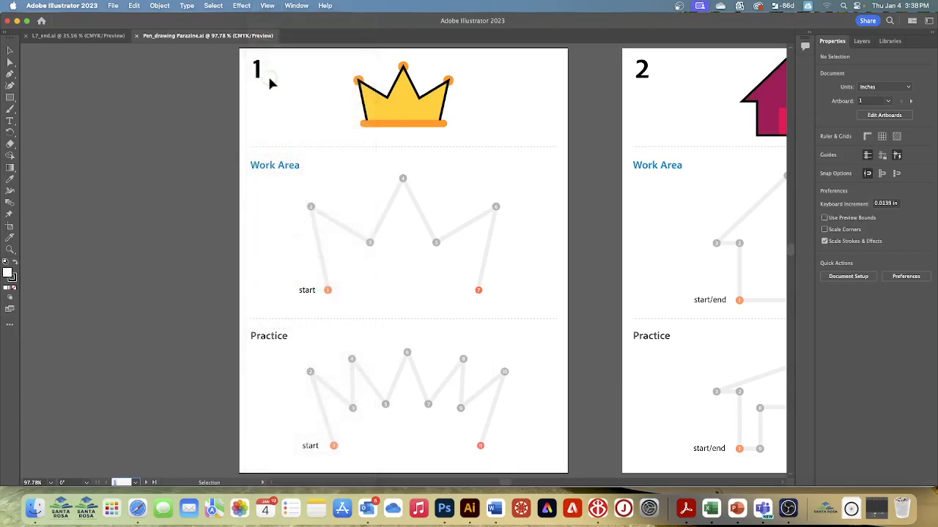
{"action": "left_click", "coordinate": [267, 5]}
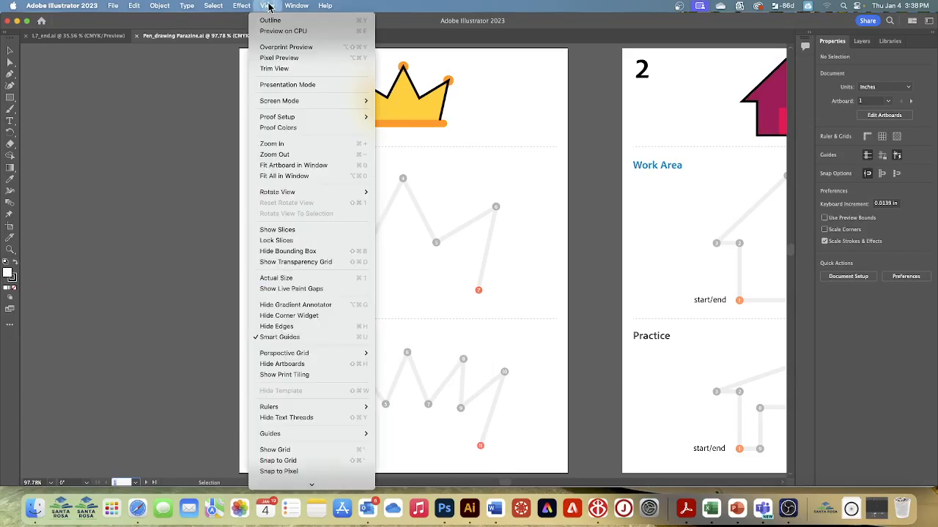
{"action": "left_click", "coordinate": [272, 338]}
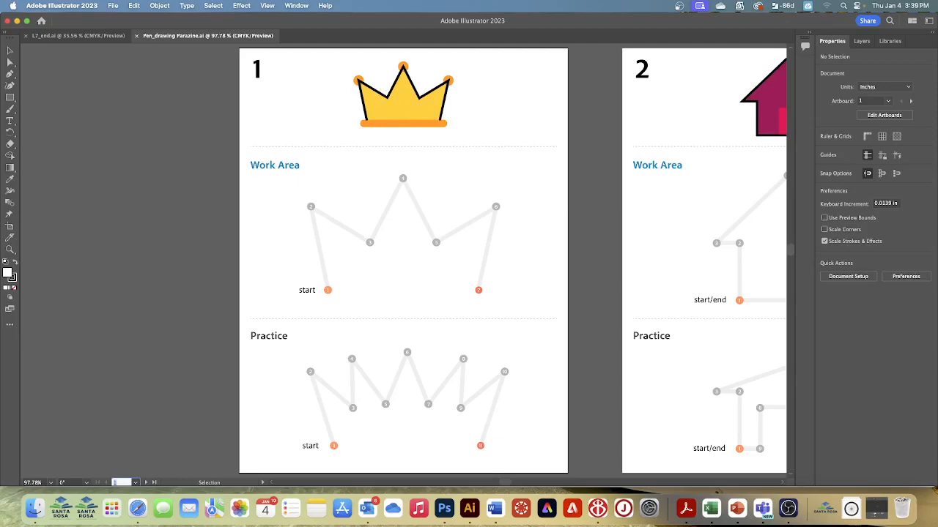
Step: Select the Pen tool and set the fill to none
{"action": "left_click", "coordinate": [9, 109]}
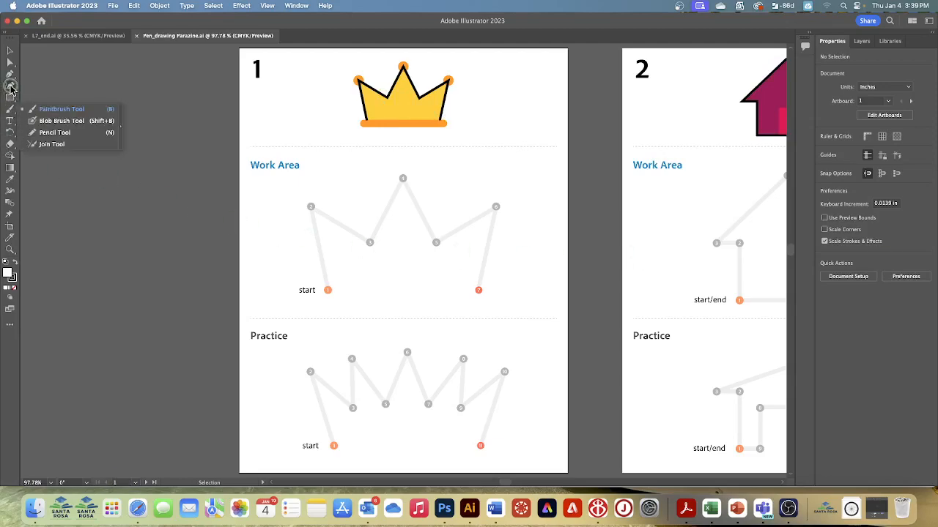
{"action": "left_click", "coordinate": [10, 86]}
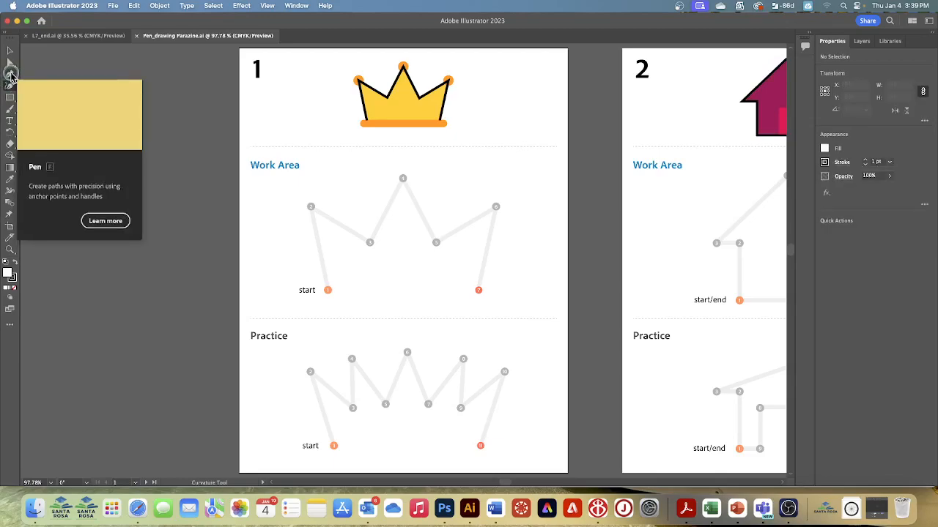
{"action": "left_click", "coordinate": [10, 74]}
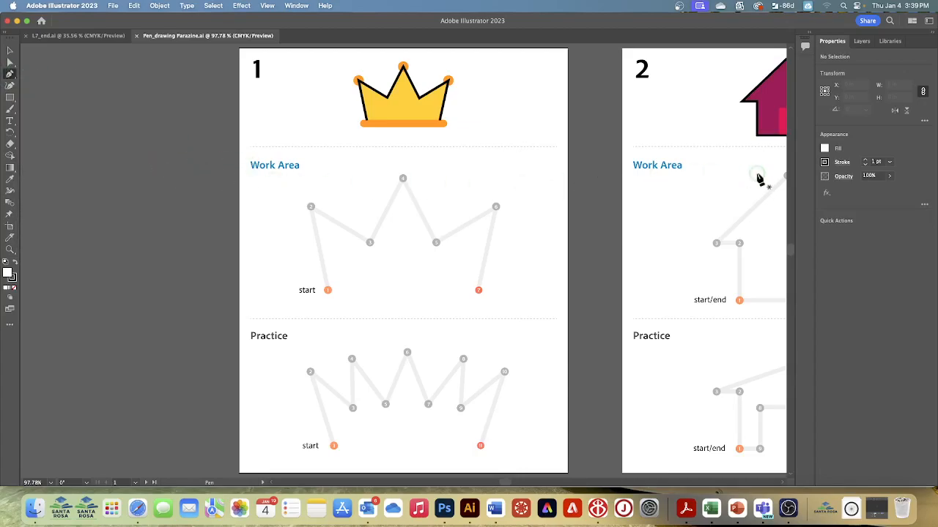
{"action": "left_click", "coordinate": [824, 150]}
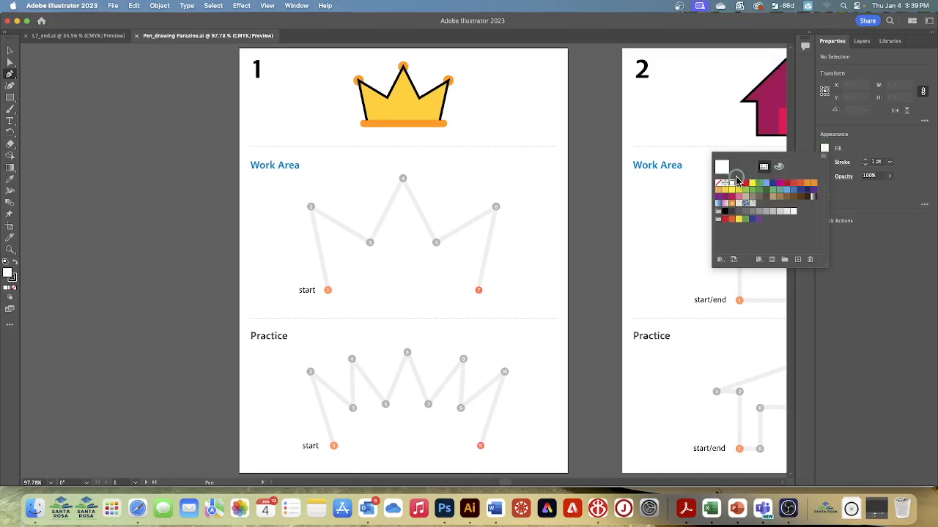
{"action": "left_click", "coordinate": [717, 184]}
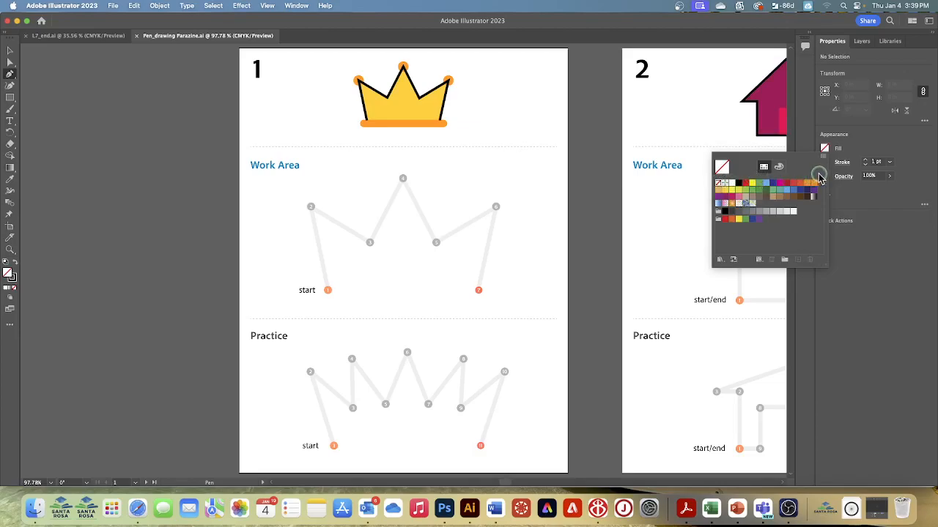
{"action": "left_click", "coordinate": [840, 167]}
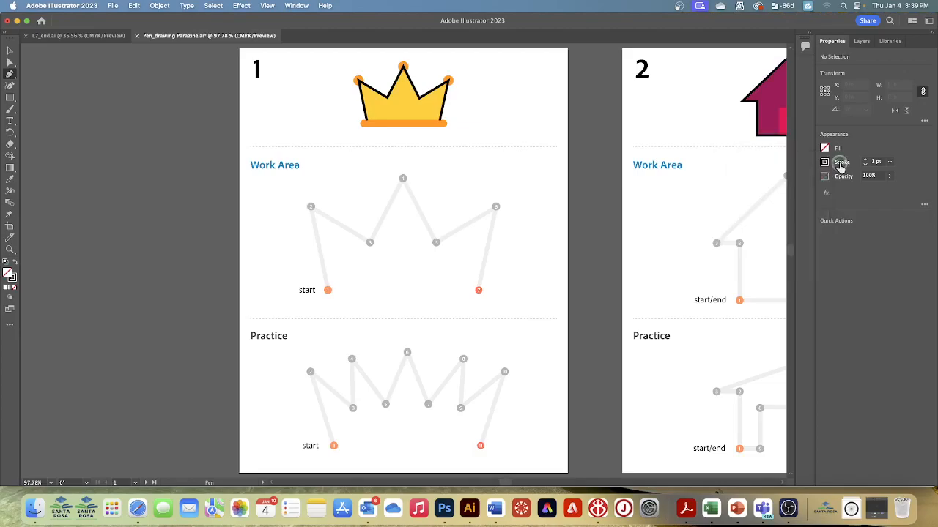
Step: Set the stroke weight to 4 pt
{"action": "left_click", "coordinate": [825, 164]}
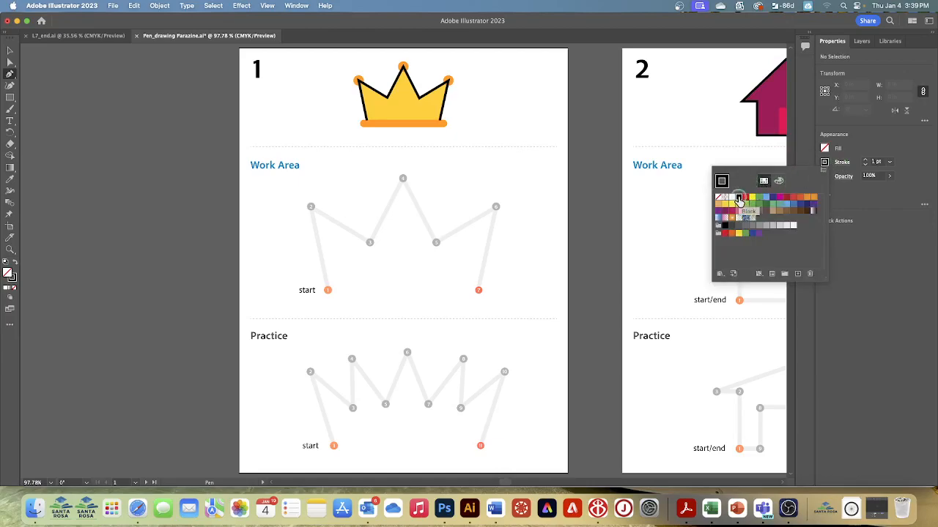
{"action": "left_click", "coordinate": [865, 159]}
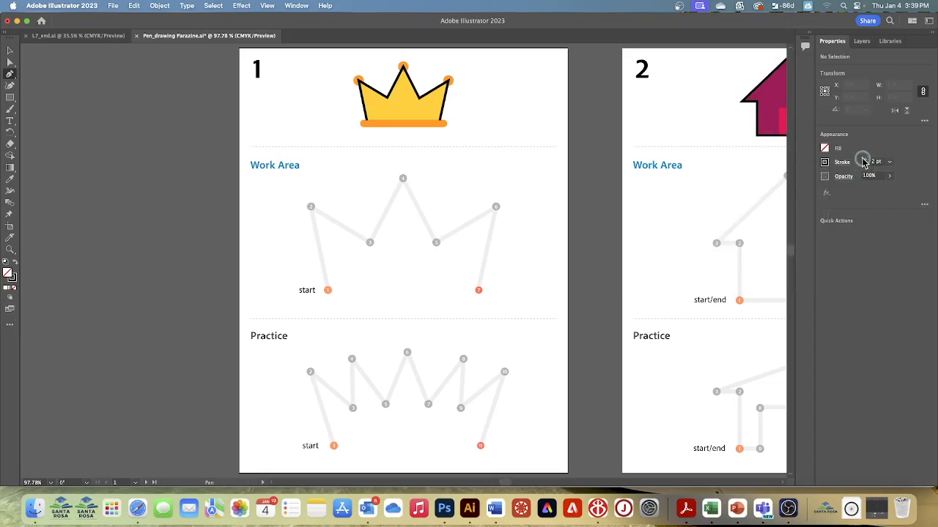
{"action": "left_click", "coordinate": [865, 159]}
Step: Trace the Work Area crown with the Pen tool, placing anchors from the start point through points 2 to 7
{"action": "left_click", "coordinate": [328, 291]}
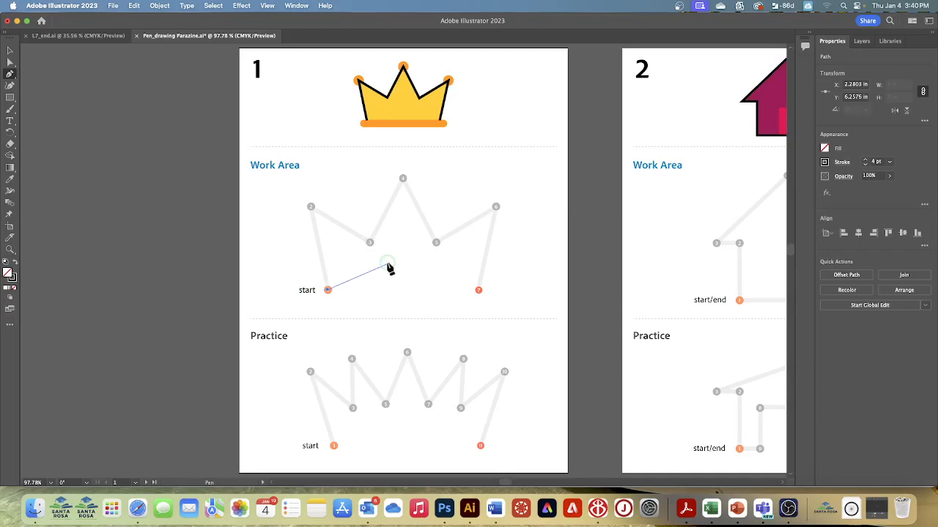
{"action": "left_click", "coordinate": [311, 208]}
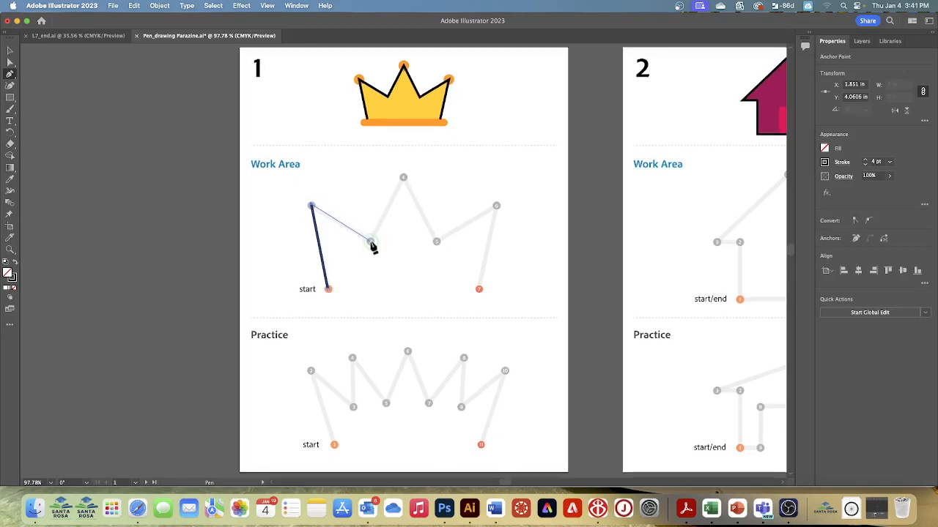
{"action": "left_click", "coordinate": [371, 242]}
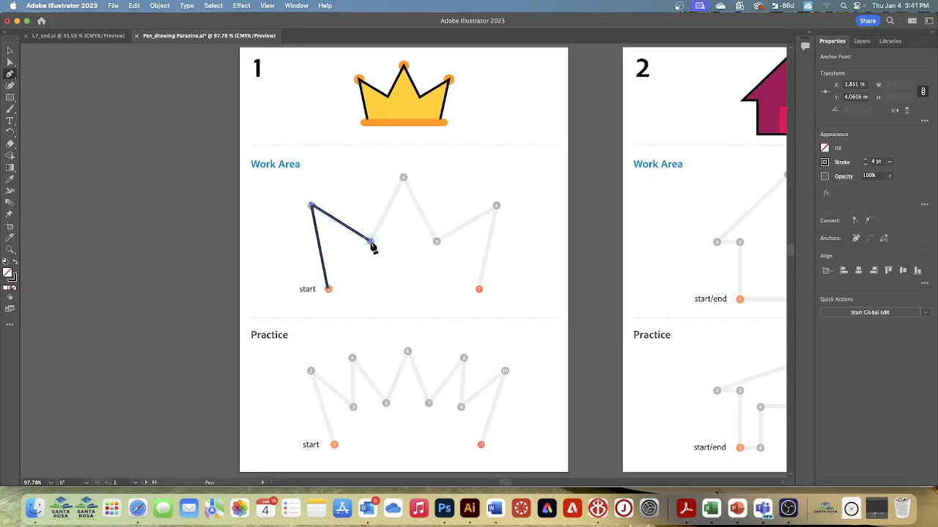
{"action": "left_click", "coordinate": [403, 177]}
{"action": "left_click", "coordinate": [436, 241]}
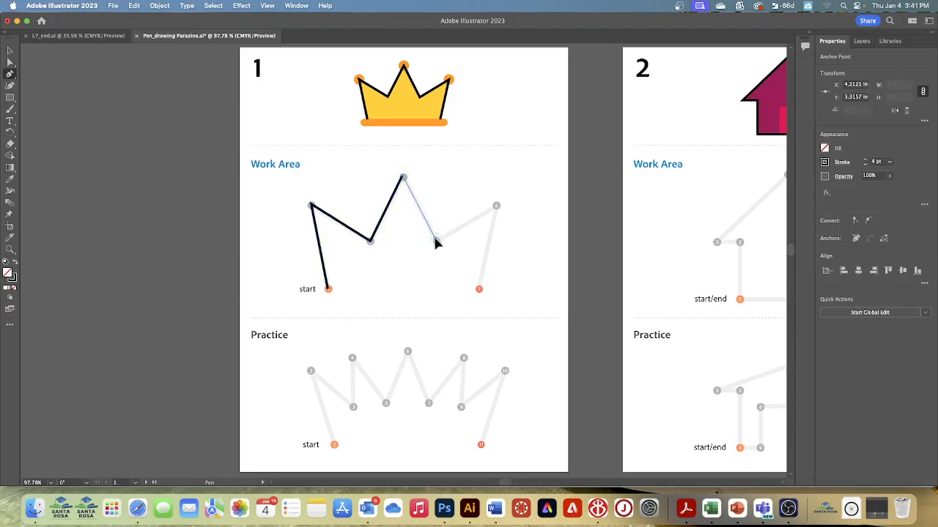
{"action": "left_click", "coordinate": [496, 206]}
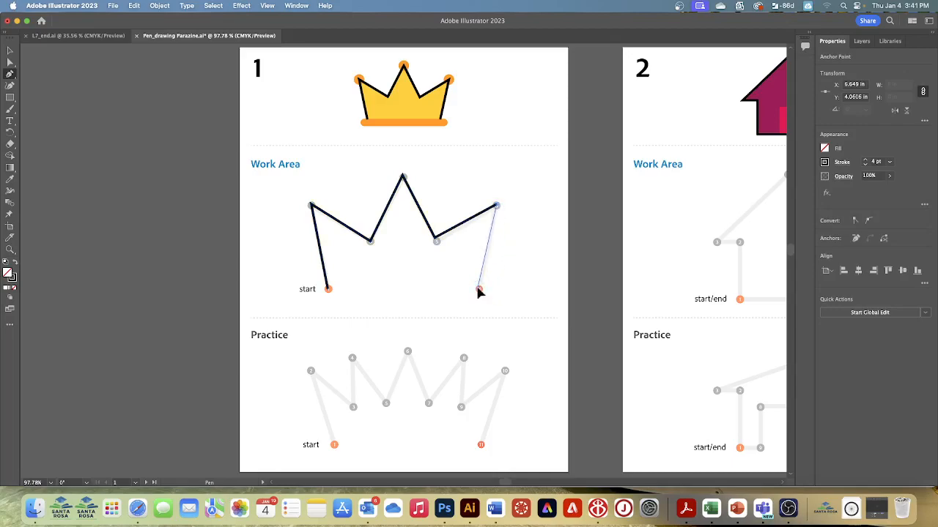
{"action": "left_click", "coordinate": [479, 289]}
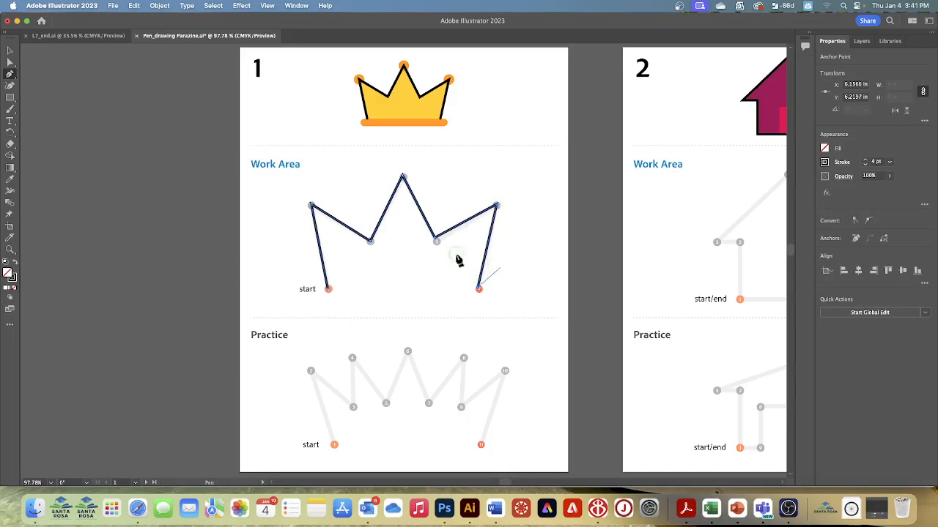
Step: Fill the traced crown path with a yellow swatch and deselect it
{"action": "left_click", "coordinate": [10, 50]}
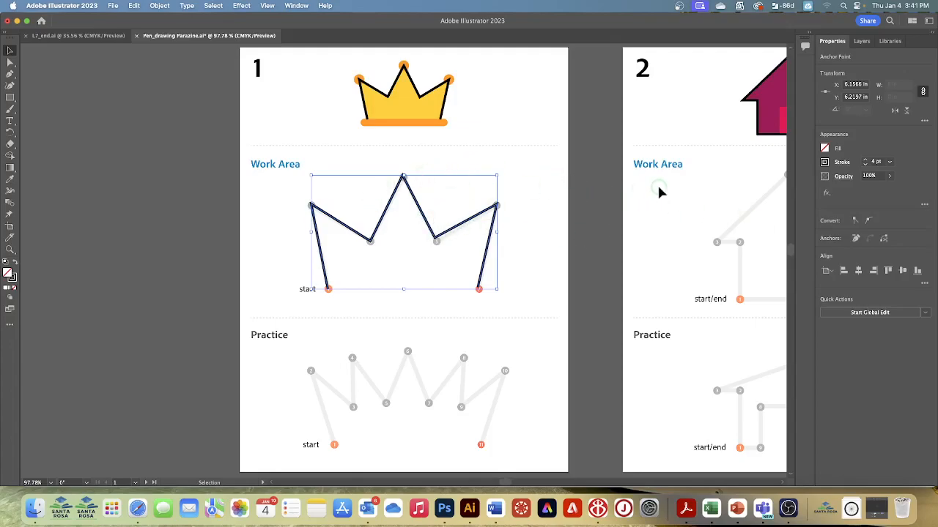
{"action": "left_click", "coordinate": [824, 149]}
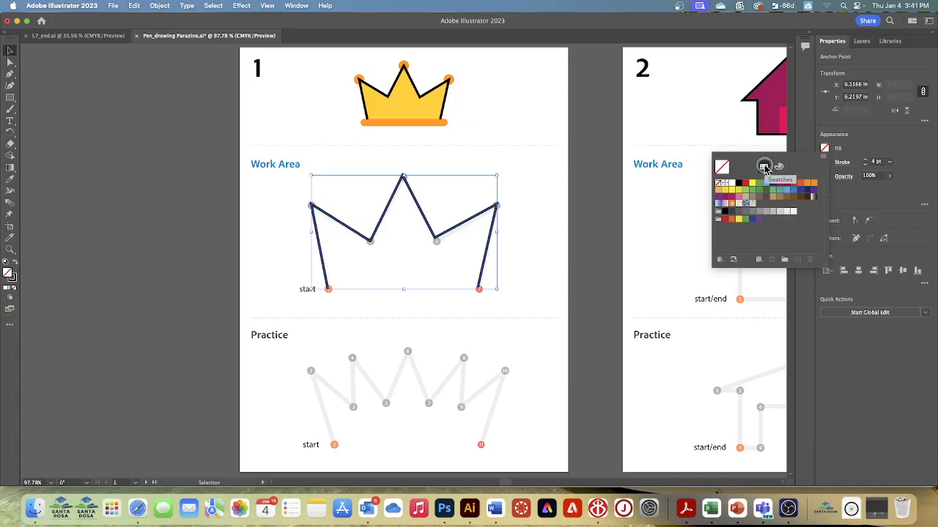
{"action": "left_click", "coordinate": [765, 169]}
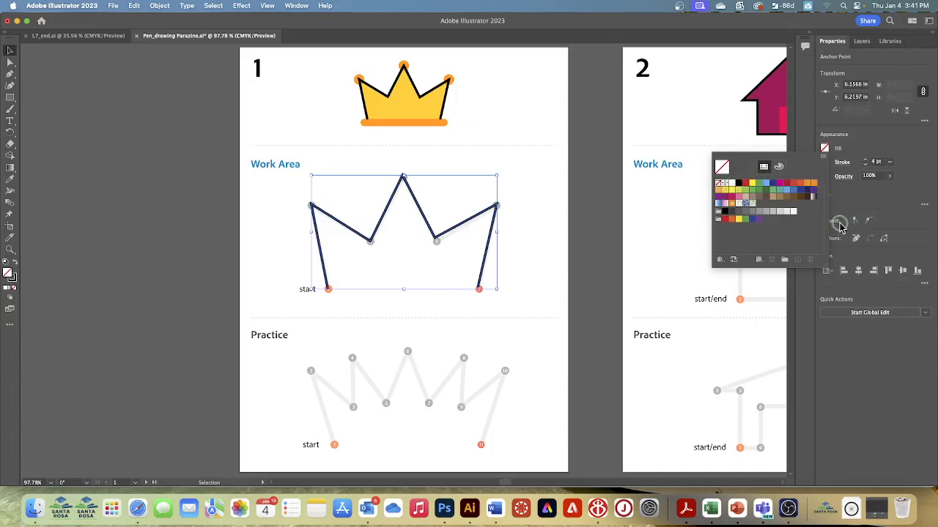
{"action": "left_click", "coordinate": [723, 190]}
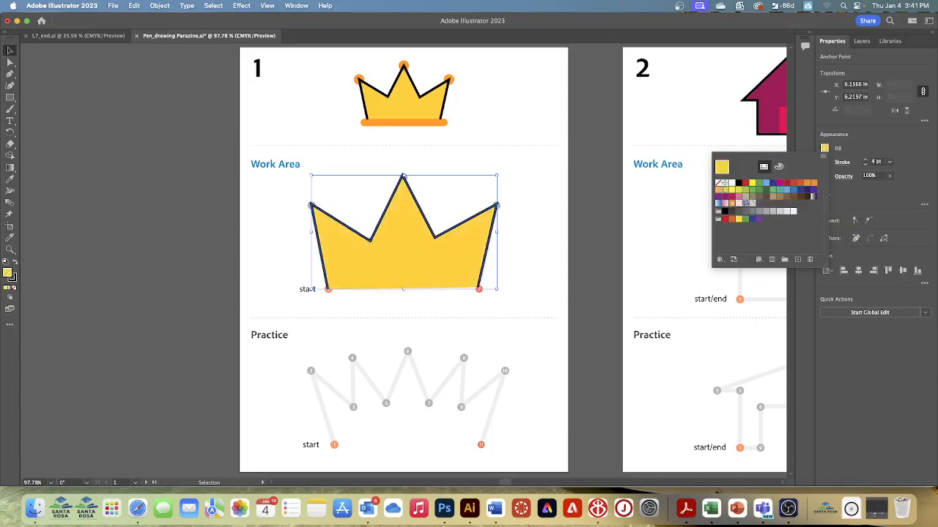
{"action": "left_click", "coordinate": [539, 181]}
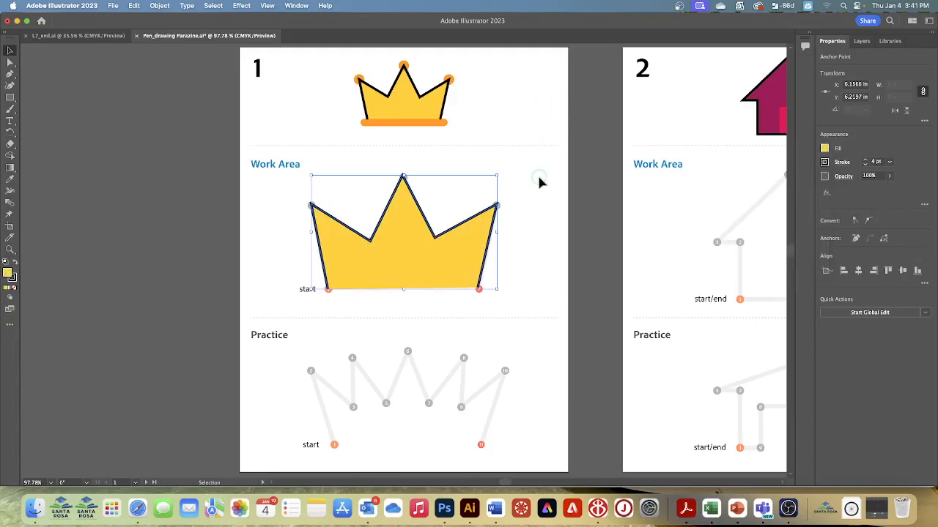
{"action": "left_click", "coordinate": [530, 170]}
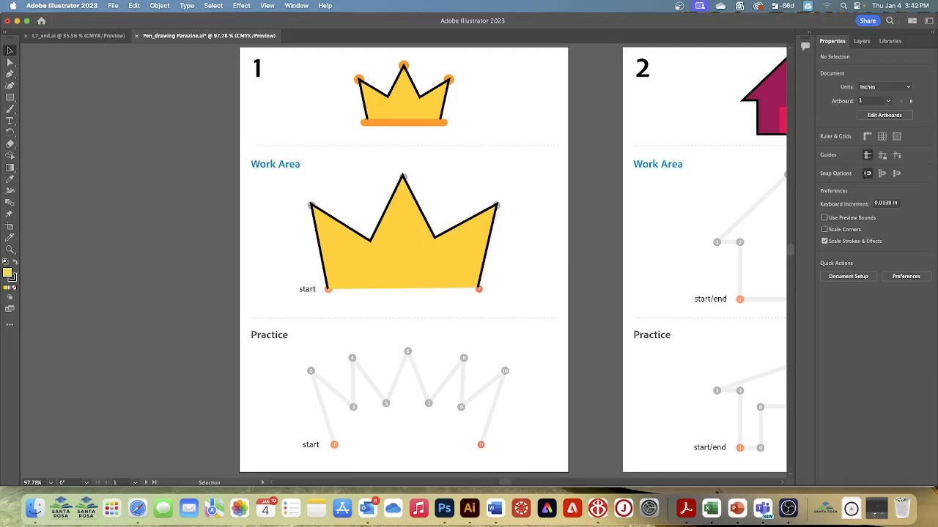
Step: Select the crown's segment between points 5 and 6 with the Direct Selection tool and cut it out
{"action": "left_click", "coordinate": [10, 67]}
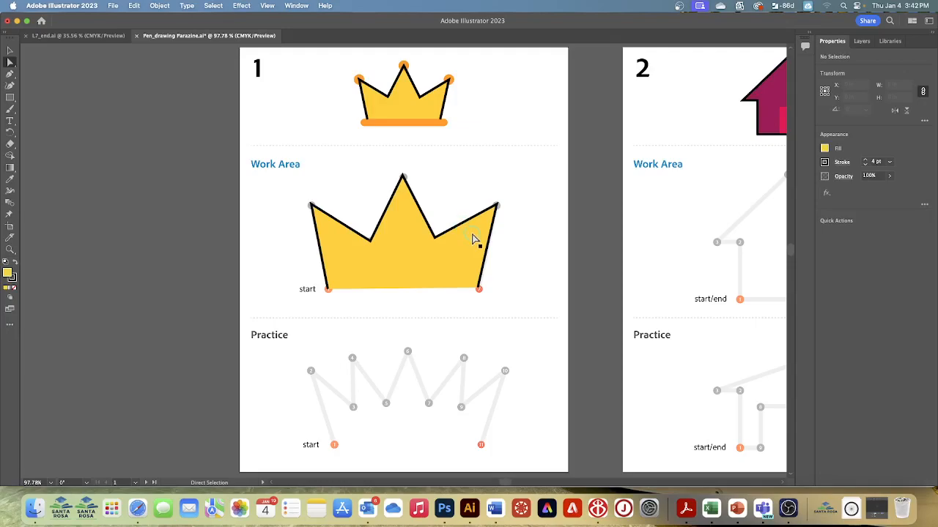
{"action": "left_click", "coordinate": [133, 8]}
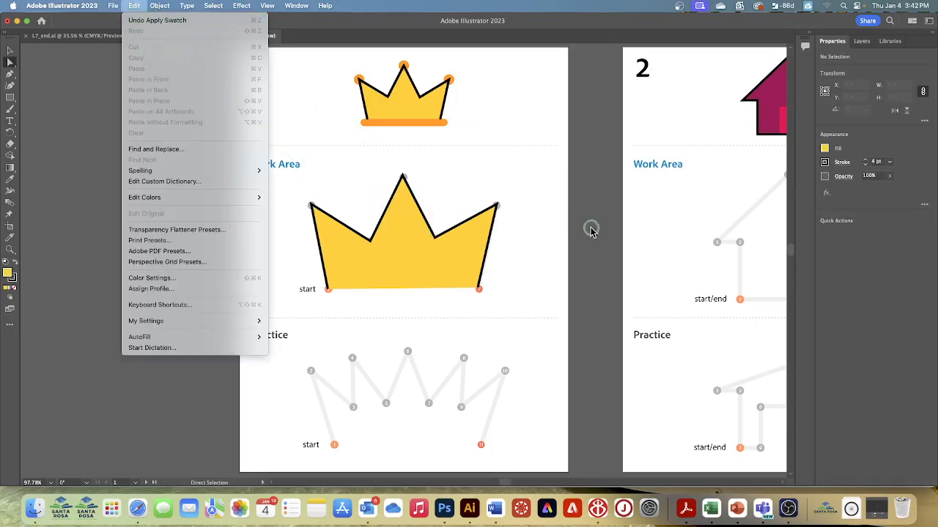
{"action": "left_click", "coordinate": [534, 230]}
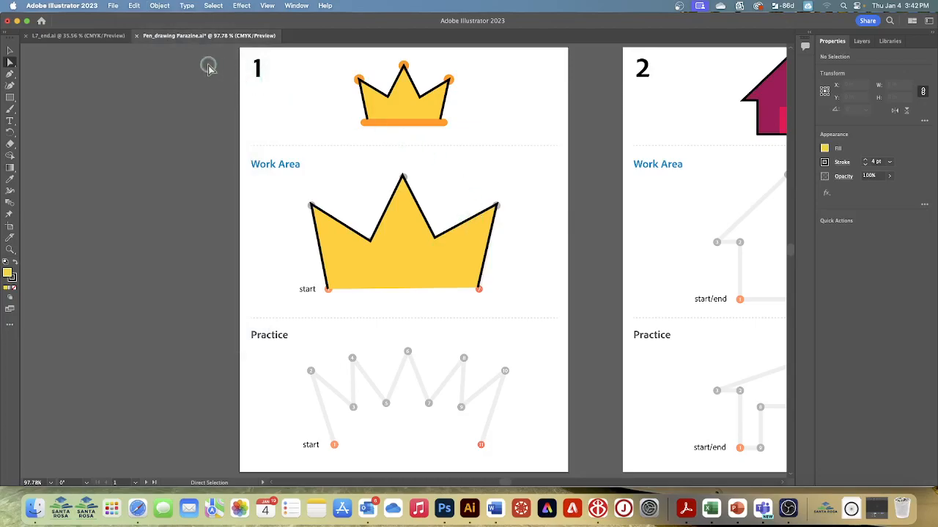
{"action": "left_click", "coordinate": [134, 7]}
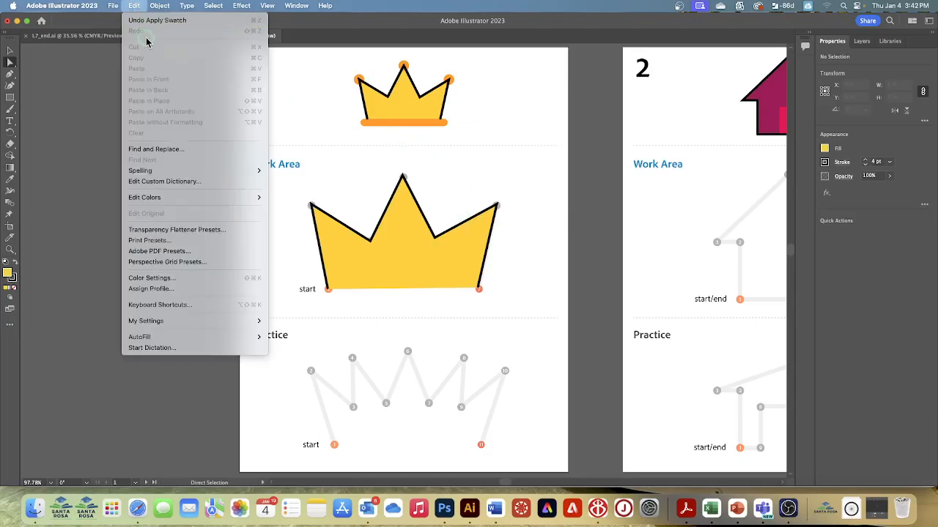
{"action": "left_click", "coordinate": [461, 229]}
{"action": "left_click", "coordinate": [464, 229]}
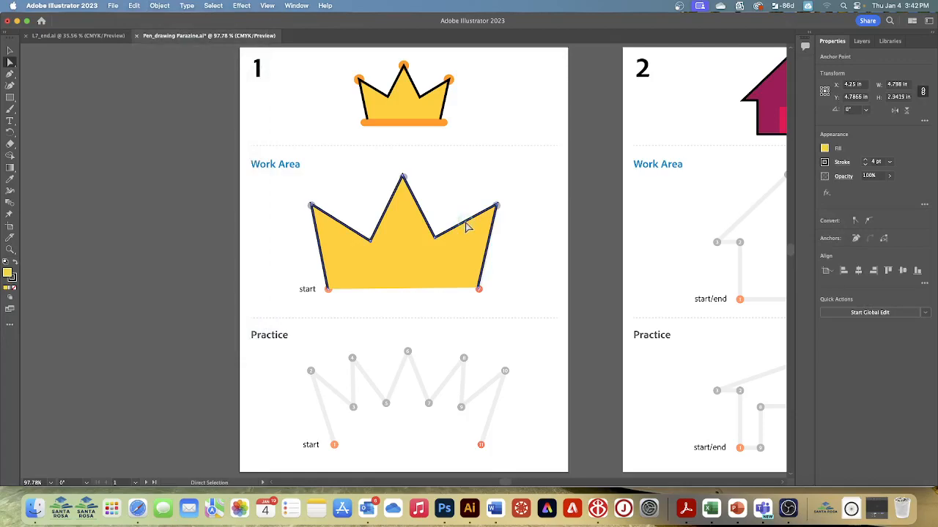
{"action": "left_click", "coordinate": [132, 6]}
{"action": "left_click", "coordinate": [135, 47]}
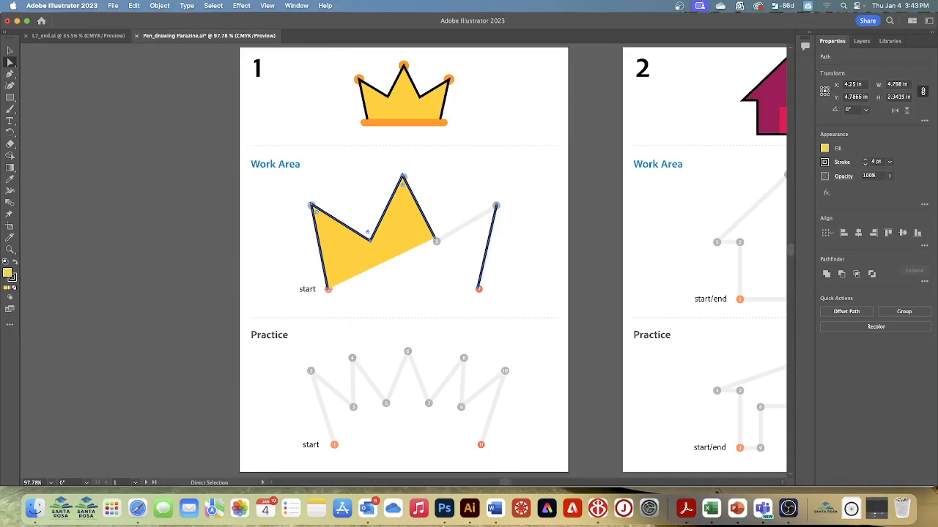
Step: Reconnect the crown's open ends by drawing a Pen segment from point 5 to point 6, then deselect all
{"action": "left_click", "coordinate": [10, 75]}
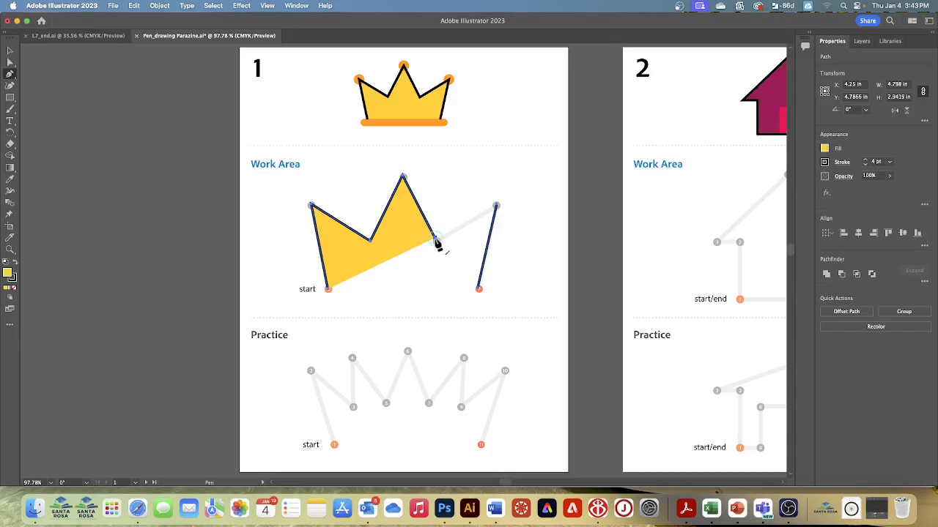
{"action": "left_click", "coordinate": [437, 244]}
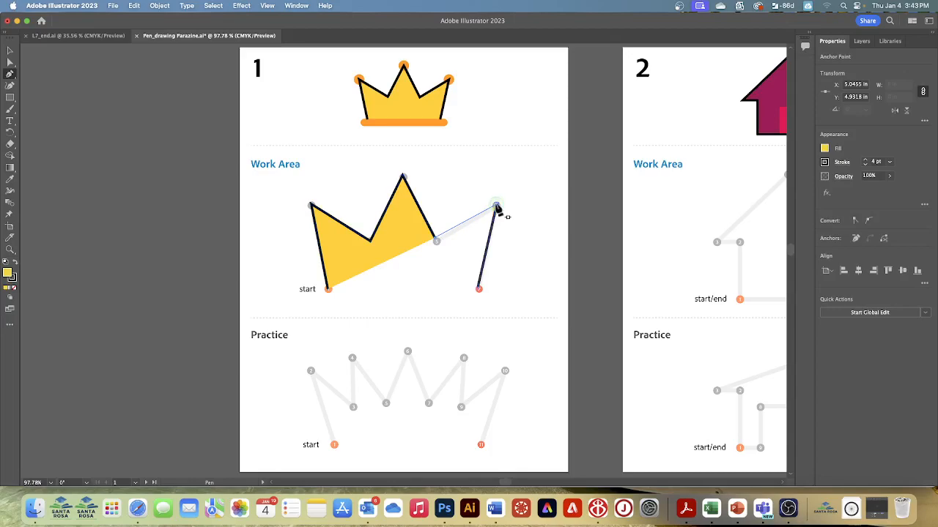
{"action": "left_click", "coordinate": [497, 208]}
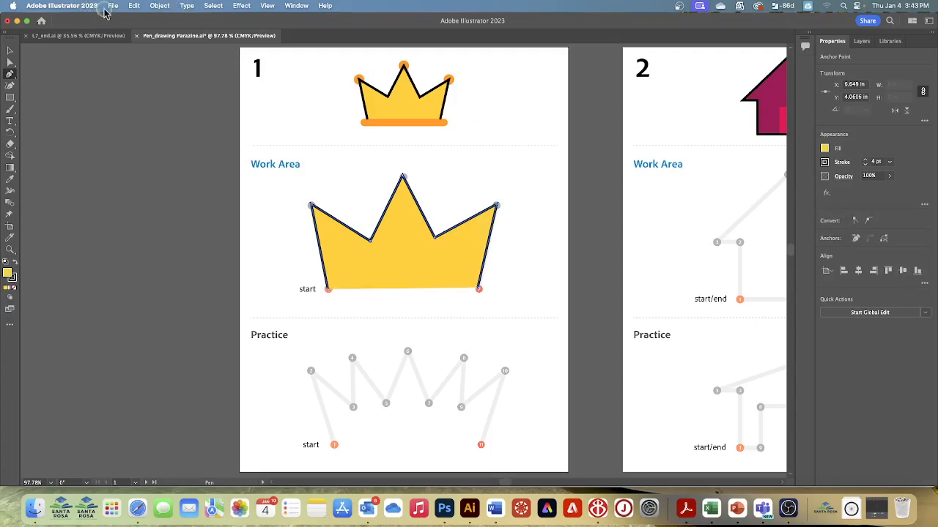
{"action": "left_click", "coordinate": [213, 6]}
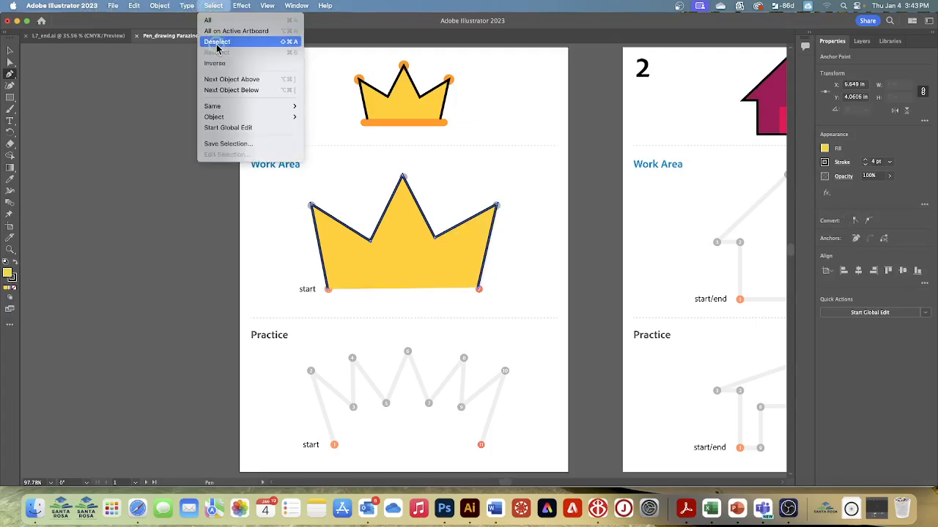
{"action": "left_click", "coordinate": [218, 46]}
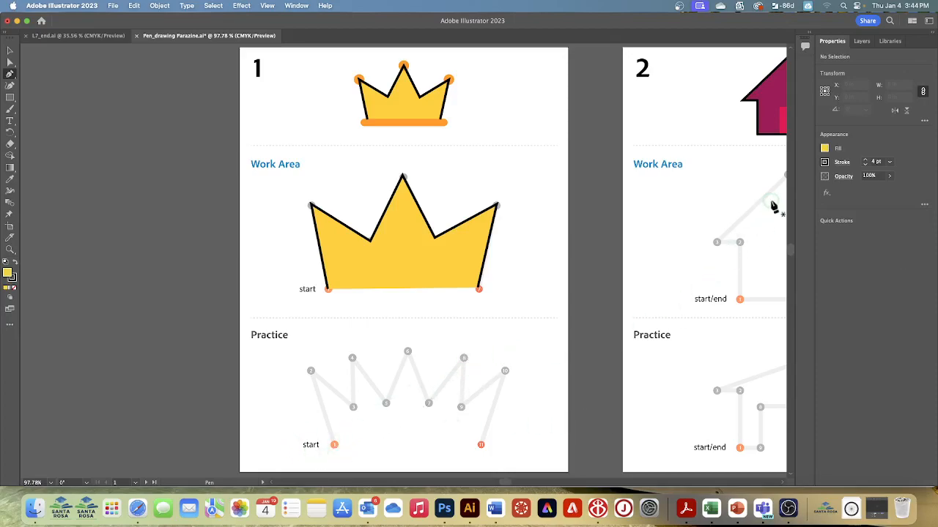
Step: Set the fill to a green swatch and start the Practice crown path from its start point to point 2
{"action": "left_click", "coordinate": [824, 149]}
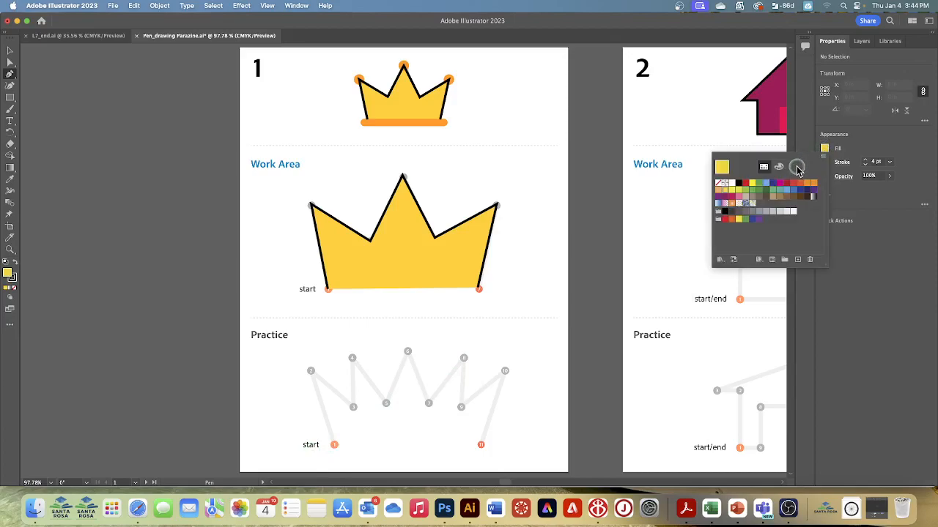
{"action": "left_click", "coordinate": [761, 185]}
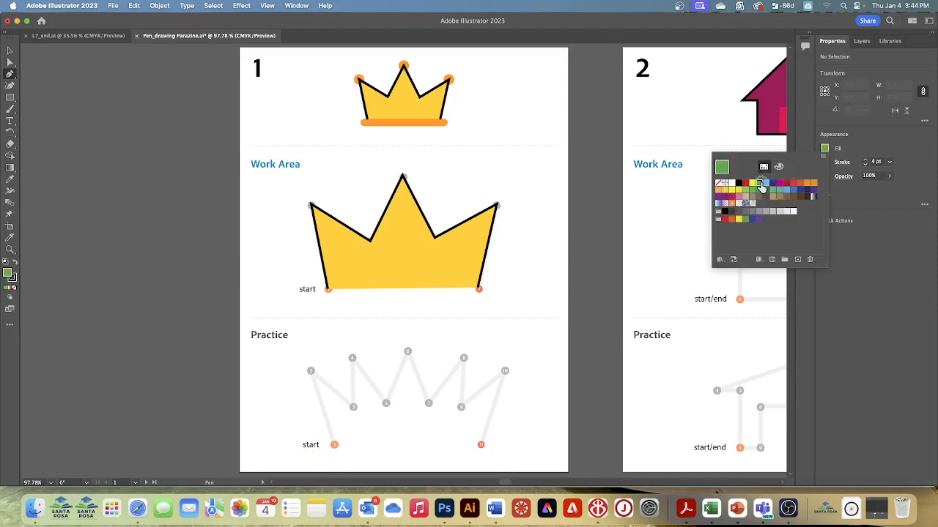
{"action": "left_click", "coordinate": [333, 447]}
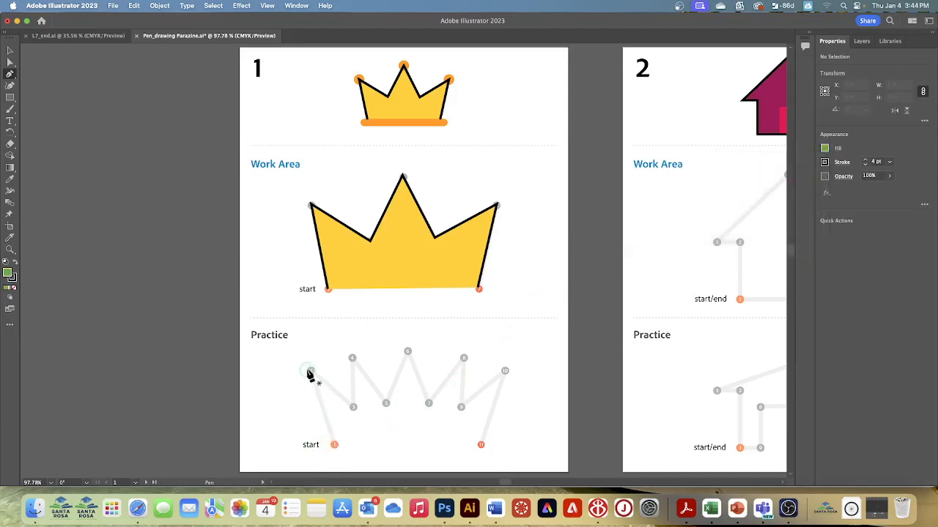
{"action": "left_click", "coordinate": [311, 371]}
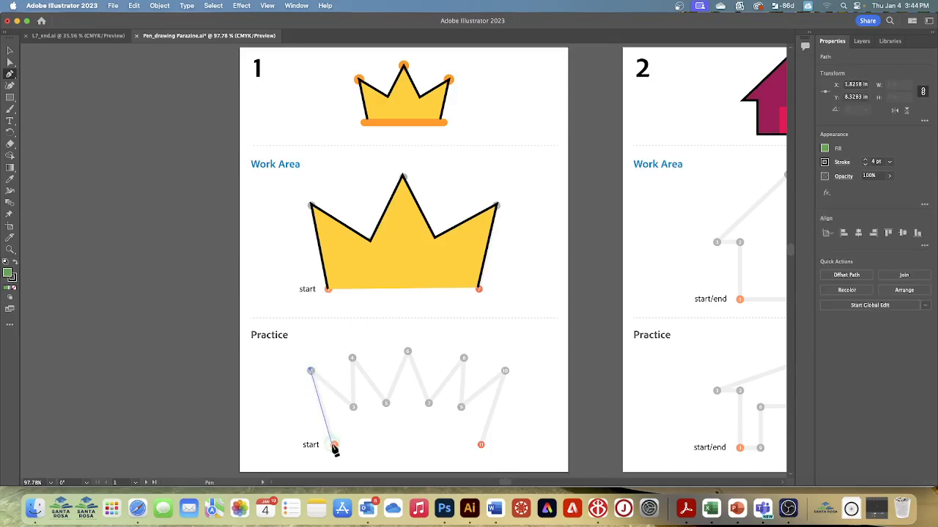
{"action": "key", "text": "super+z"}
{"action": "left_click", "coordinate": [333, 446]}
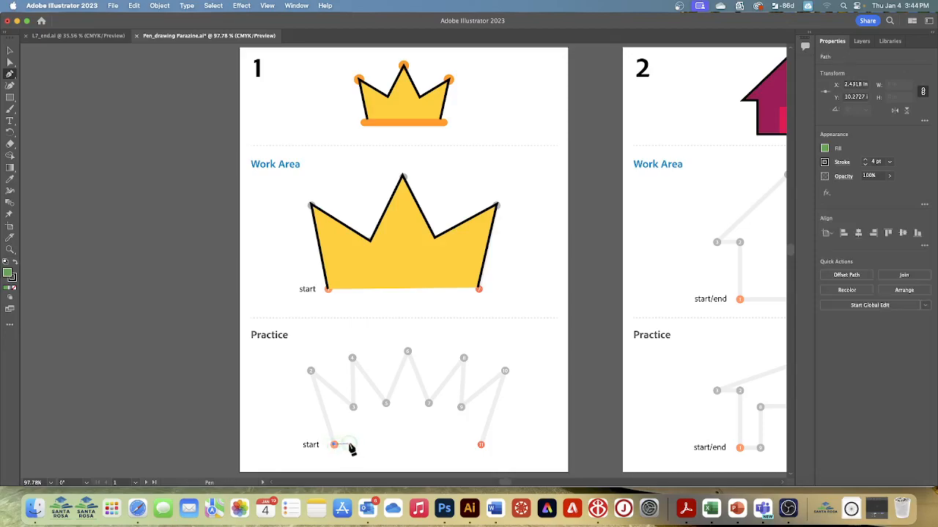
{"action": "left_click", "coordinate": [310, 371]}
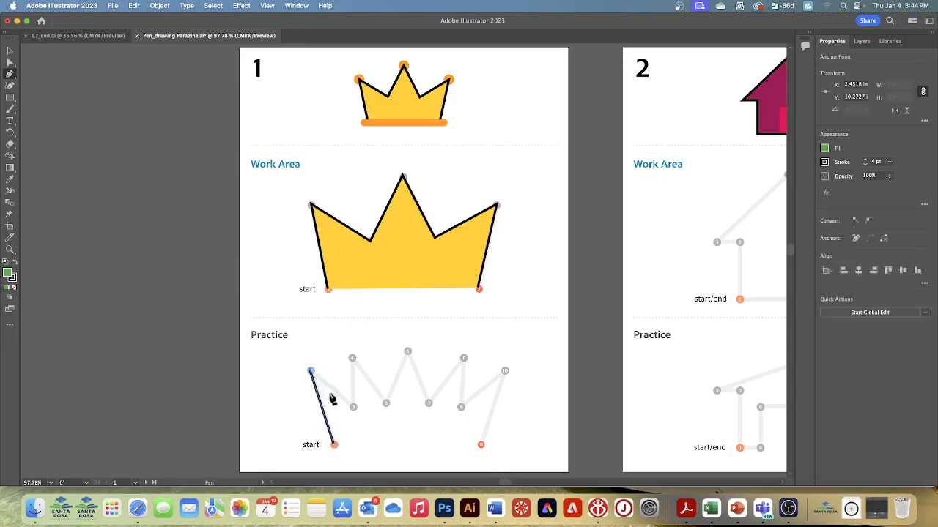
Step: Continue the Practice crown path with the Pen tool through points 3 to 11
{"action": "left_click", "coordinate": [353, 405]}
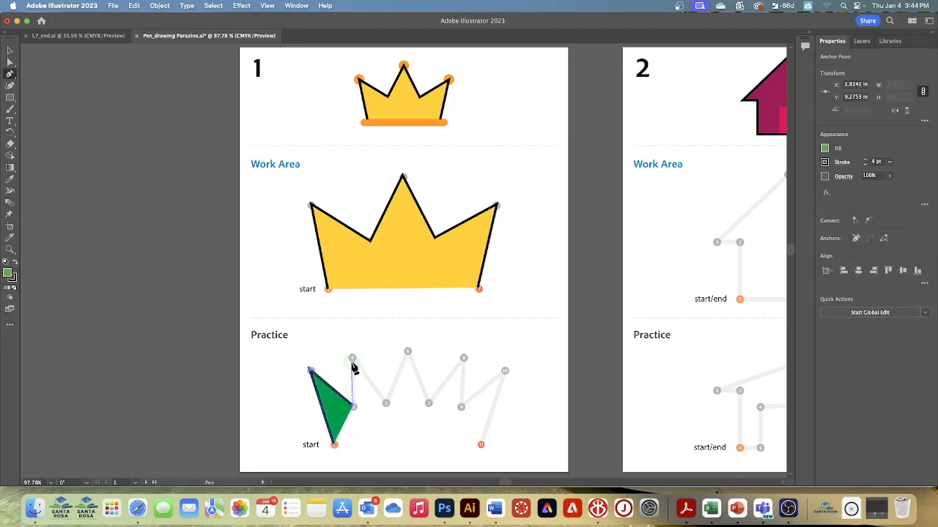
{"action": "left_click", "coordinate": [352, 358]}
{"action": "left_click", "coordinate": [386, 403]}
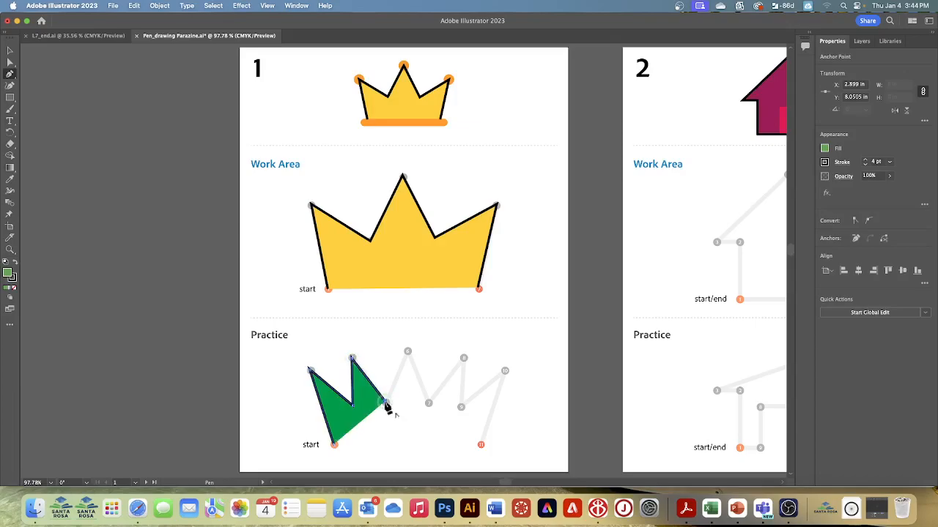
{"action": "left_click", "coordinate": [408, 353]}
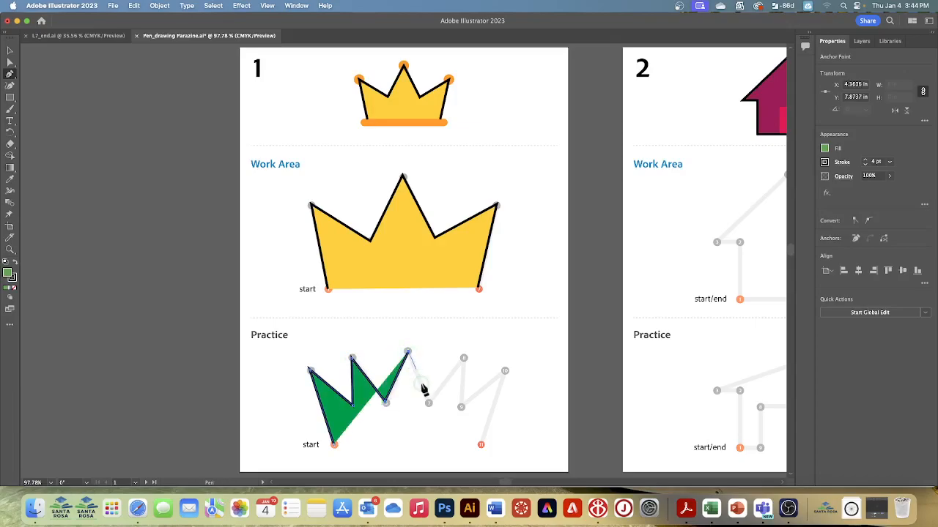
{"action": "left_click", "coordinate": [428, 404]}
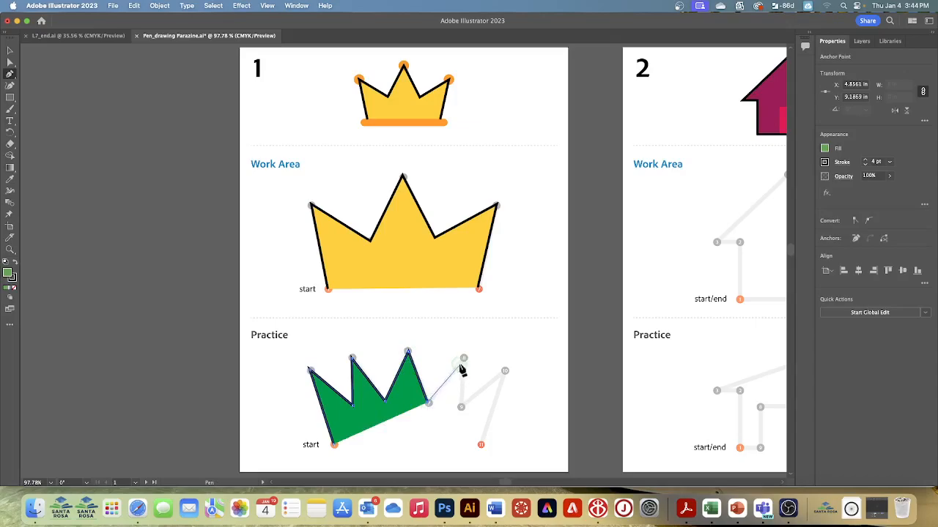
{"action": "left_click", "coordinate": [463, 359]}
{"action": "left_click", "coordinate": [460, 406]}
{"action": "left_click", "coordinate": [505, 372]}
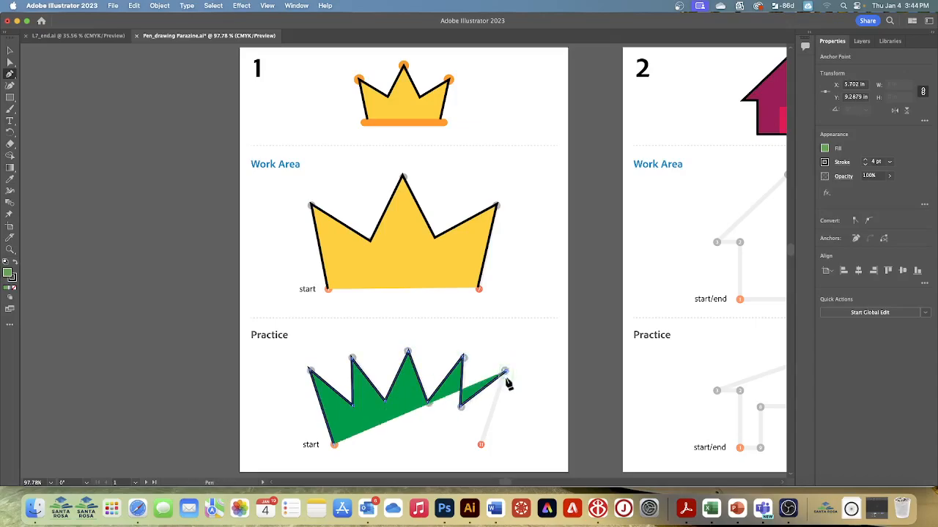
{"action": "left_click", "coordinate": [480, 447]}
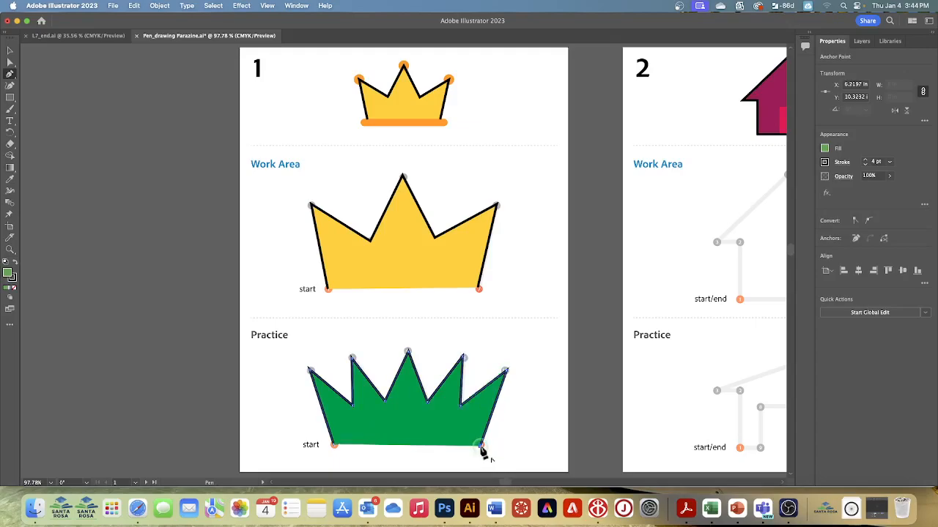
Step: Undo the stray anchor added to the Practice crown path, then deselect everything
{"action": "left_click", "coordinate": [545, 424]}
{"action": "key", "text": "super+z"}
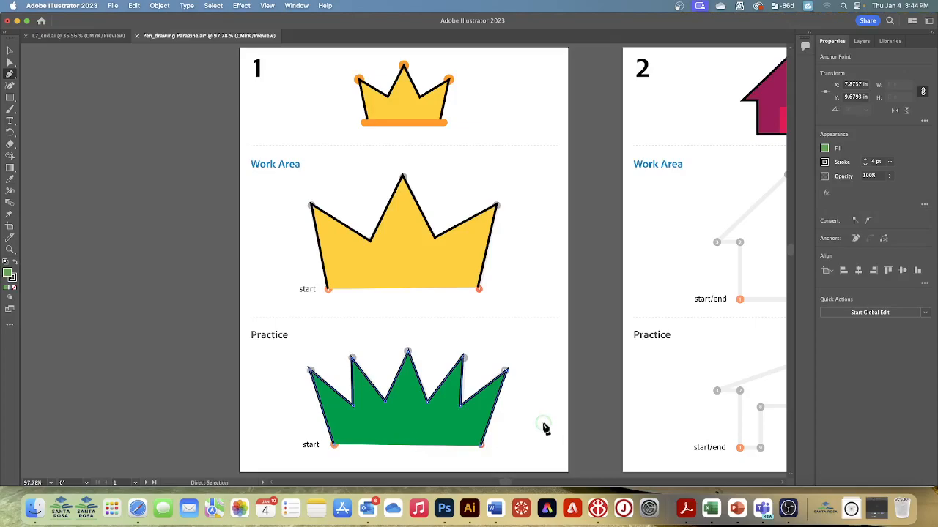
{"action": "left_click", "coordinate": [212, 5]}
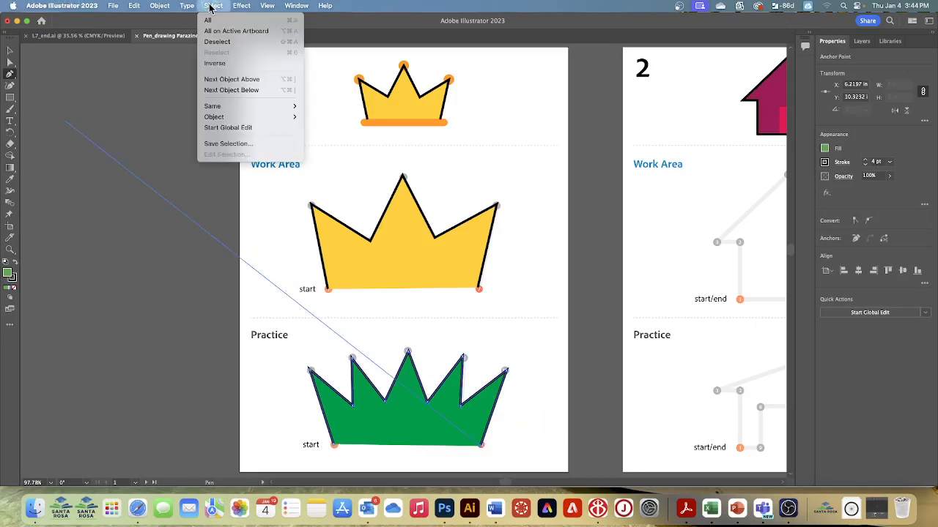
{"action": "left_click", "coordinate": [217, 44]}
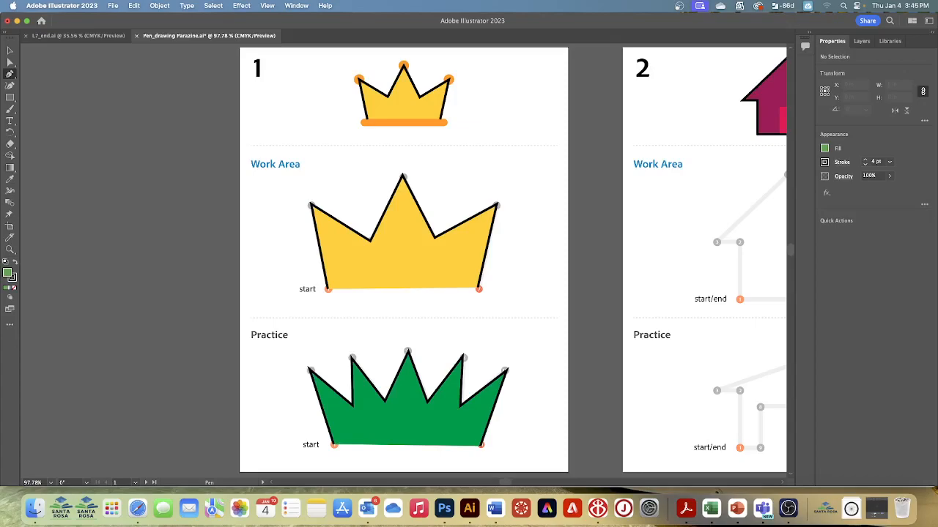
Step: Switch to artboard 2 and turn on Smart Guides
{"action": "left_click", "coordinate": [135, 484]}
{"action": "left_click", "coordinate": [151, 425]}
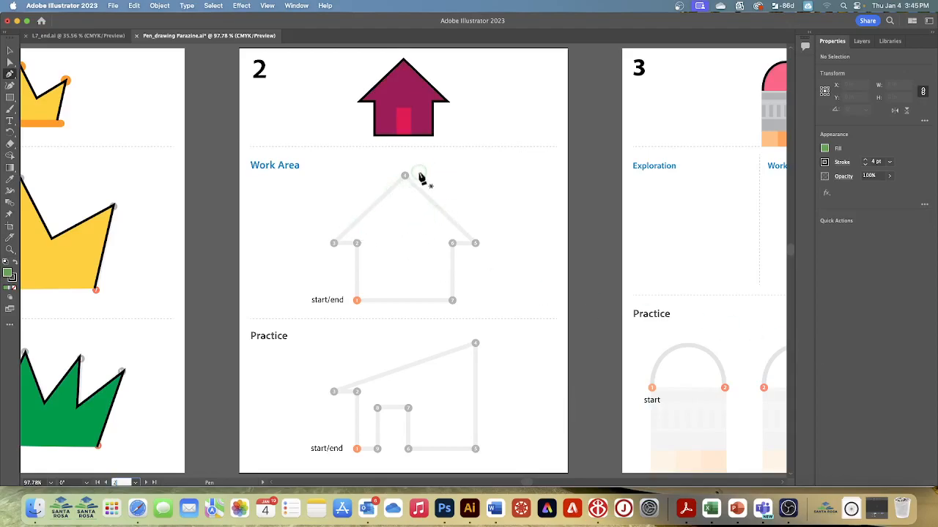
{"action": "left_click", "coordinate": [268, 6]}
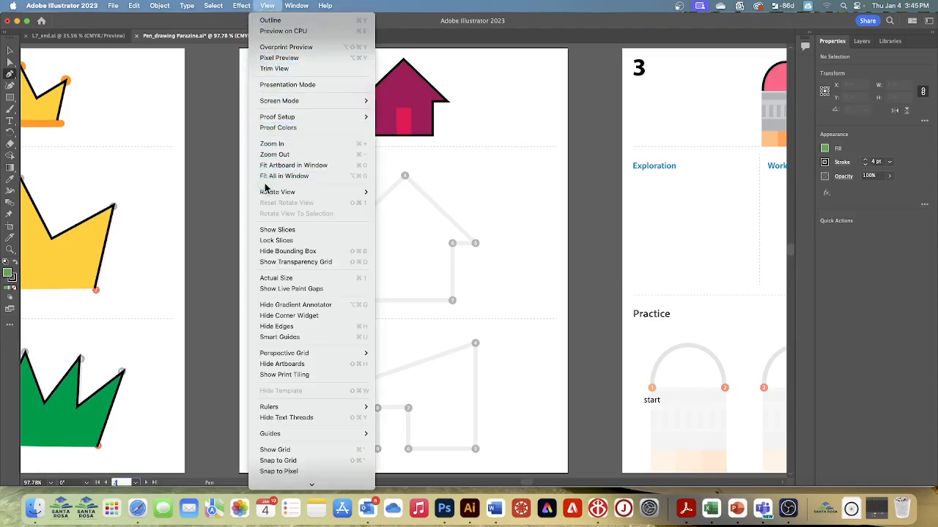
{"action": "left_click", "coordinate": [302, 337]}
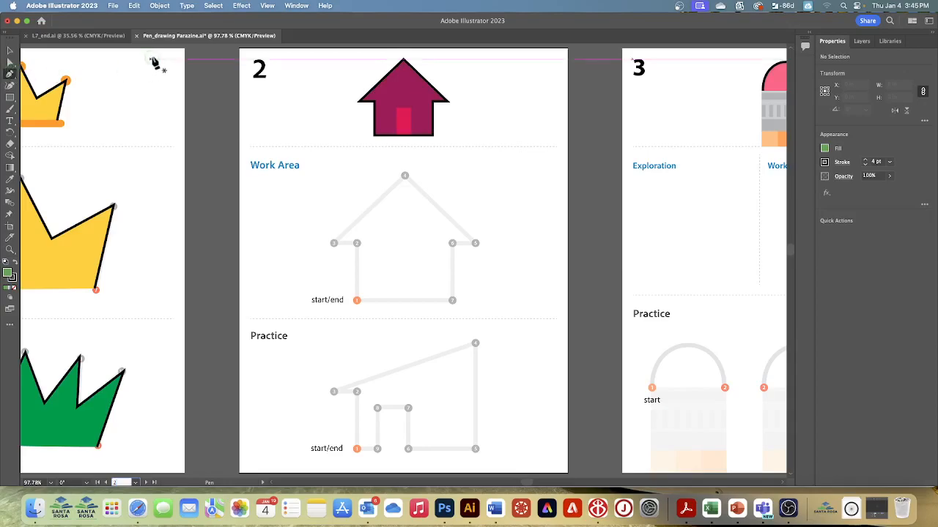
Step: Set the fill to None and start a Pen path at the house's start/end point in the Work Area
{"action": "left_click", "coordinate": [823, 148]}
{"action": "left_click", "coordinate": [719, 183]}
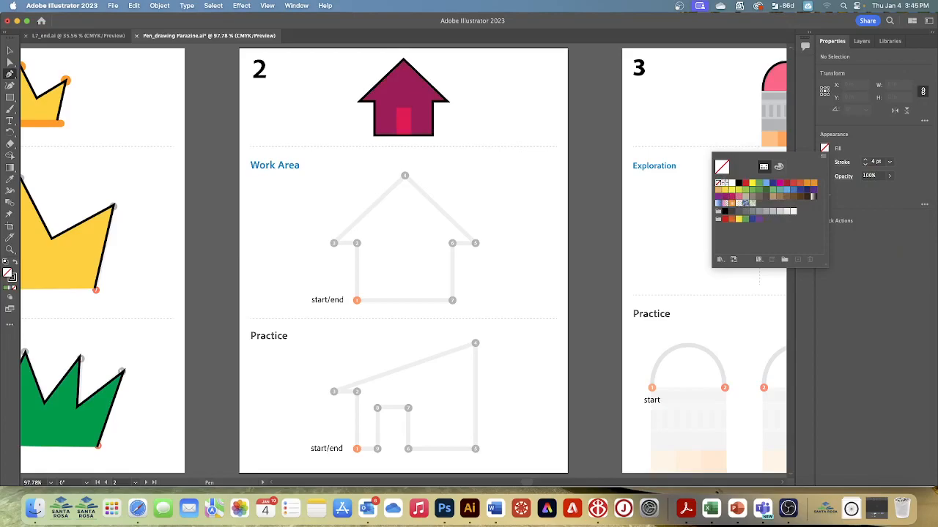
{"action": "left_click", "coordinate": [357, 303]}
{"action": "left_click", "coordinate": [357, 301]}
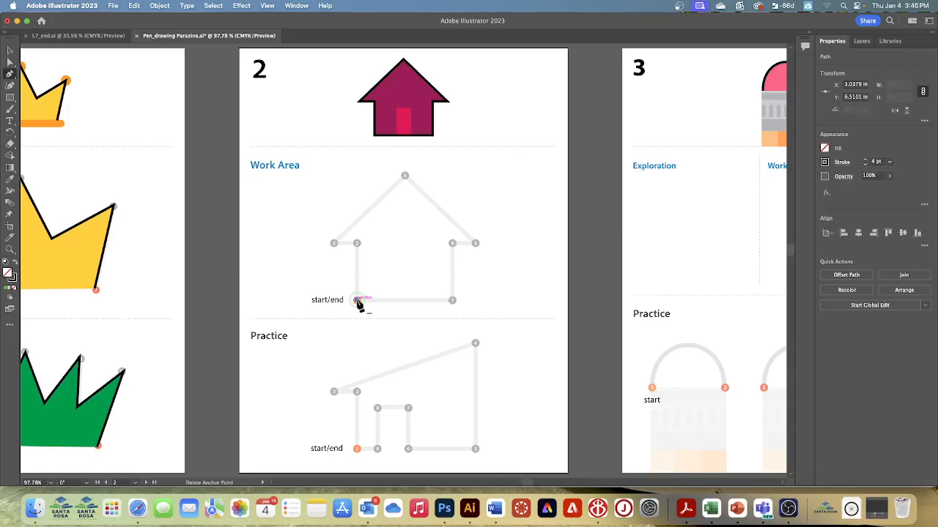
{"action": "mouse_move", "coordinate": [358, 304]}
{"action": "left_mouse_down"}
{"action": "mouse_move", "coordinate": [339, 259]}
{"action": "mouse_move", "coordinate": [356, 301]}
{"action": "left_mouse_up"}
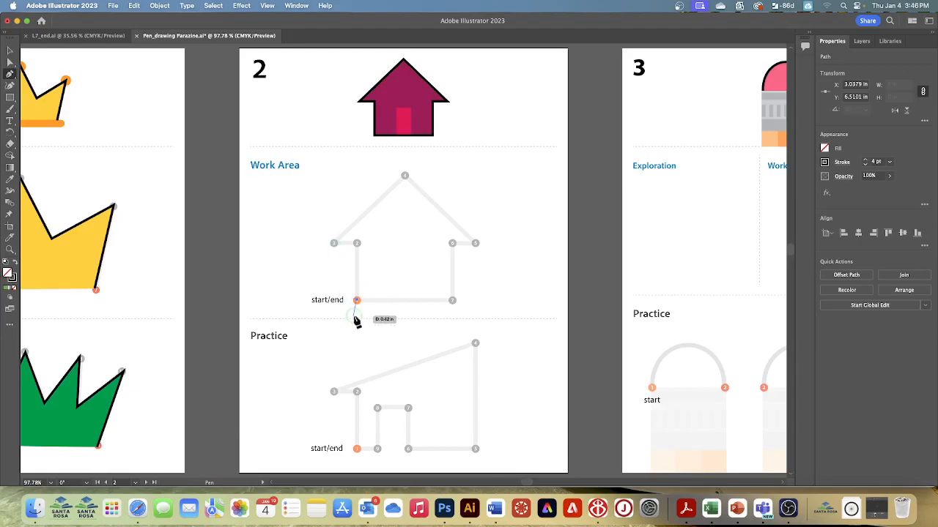
Step: Continue the Work Area house path with the Pen tool through points 2, 3, 4 and 5
{"action": "left_click", "coordinate": [357, 244]}
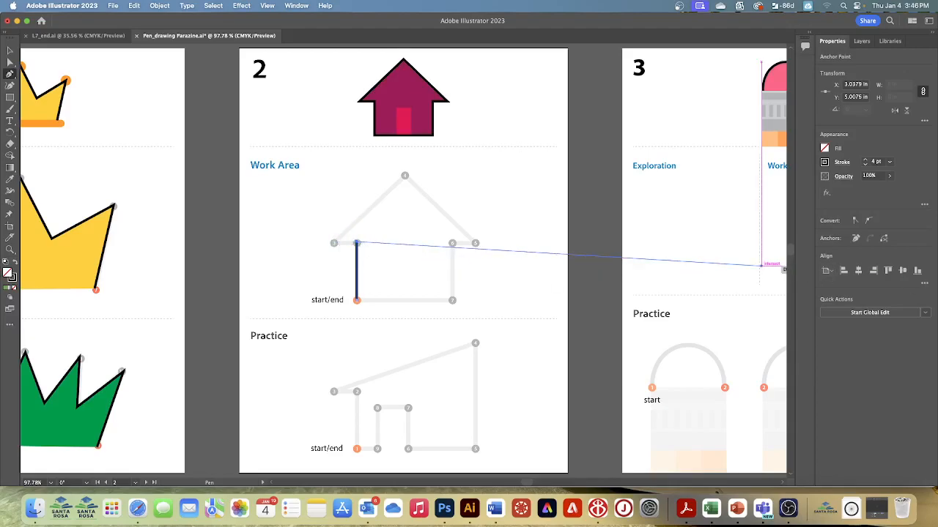
{"action": "left_click", "coordinate": [334, 244]}
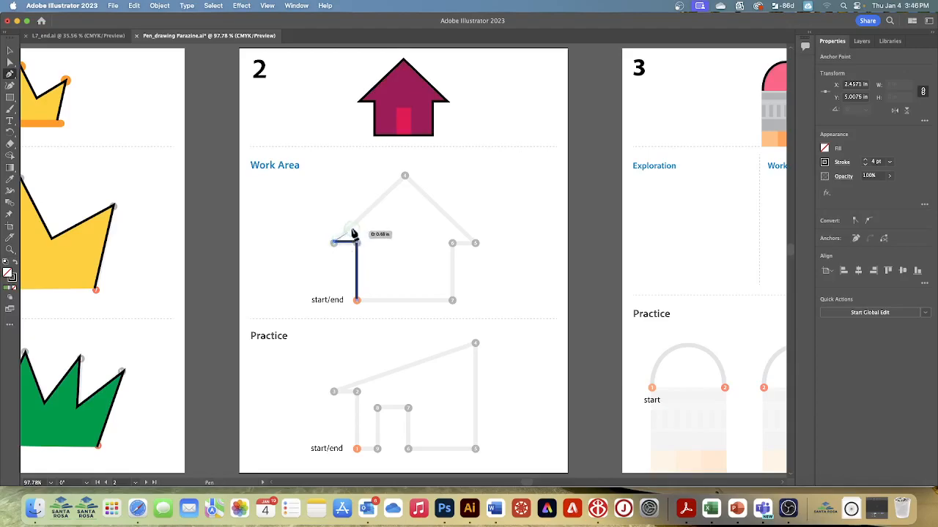
{"action": "left_click", "coordinate": [404, 176]}
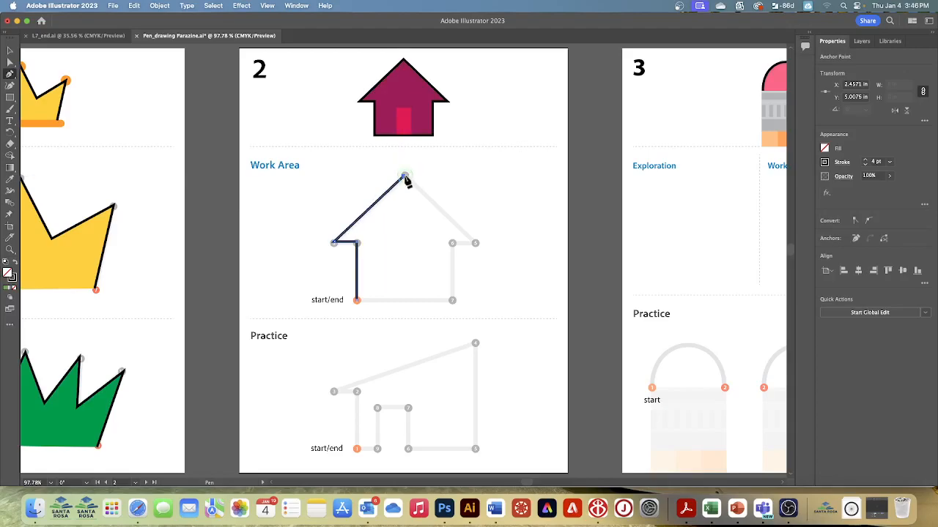
{"action": "left_click", "coordinate": [476, 244]}
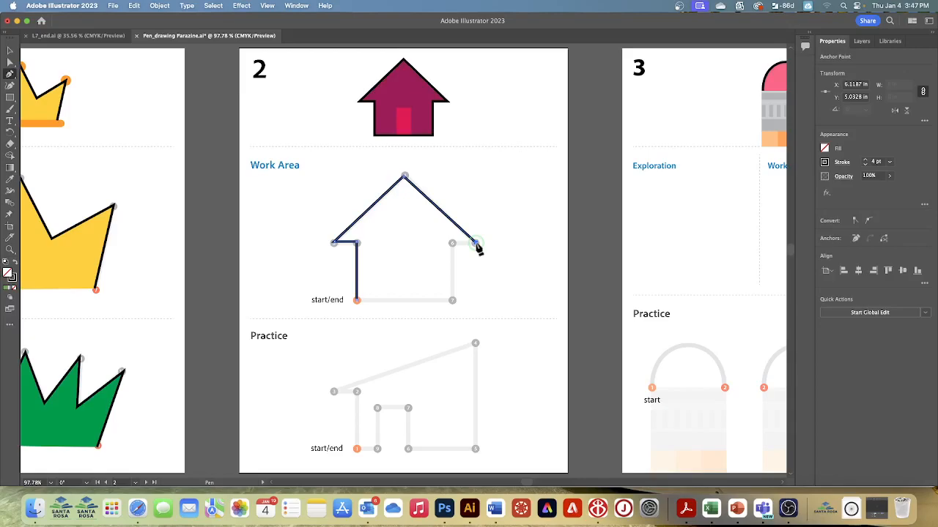
Step: Turn off Smart Guides, then finish the house through points 6 and 7 and close it at the start/end point
{"action": "left_click", "coordinate": [269, 8]}
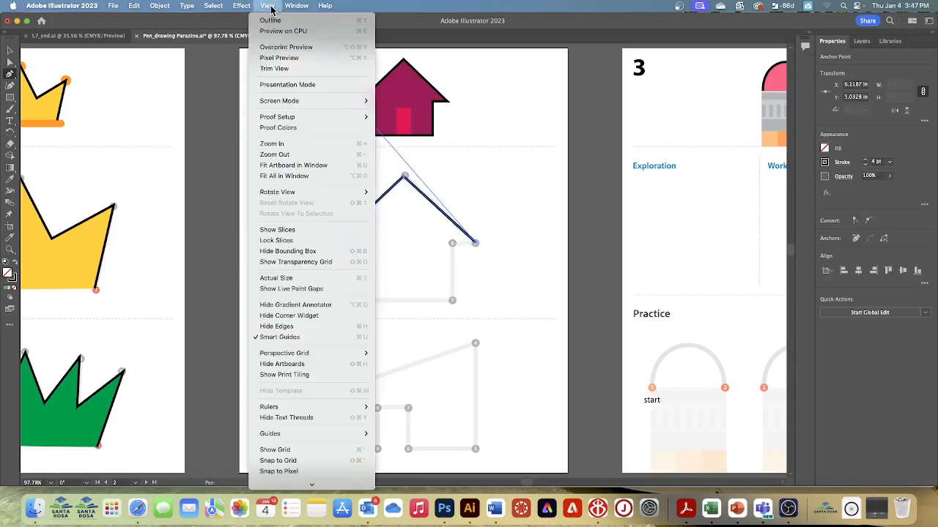
{"action": "left_click", "coordinate": [277, 341]}
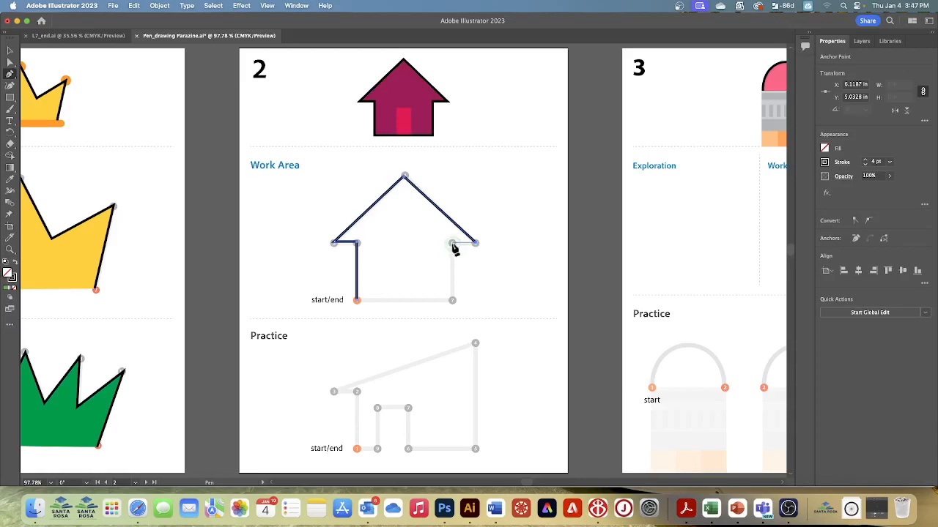
{"action": "left_click", "coordinate": [452, 245], "text": "shift"}
{"action": "left_click", "coordinate": [452, 301], "text": "shift"}
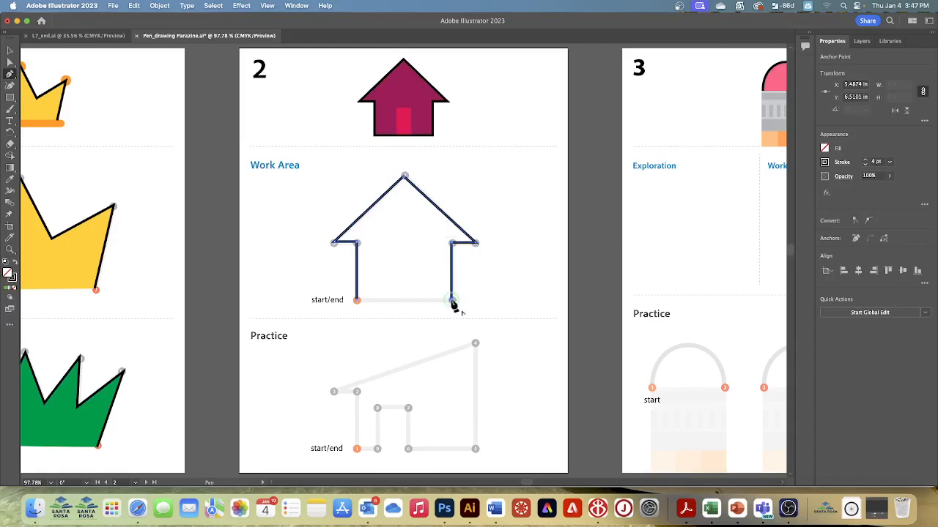
{"action": "left_click", "coordinate": [356, 301]}
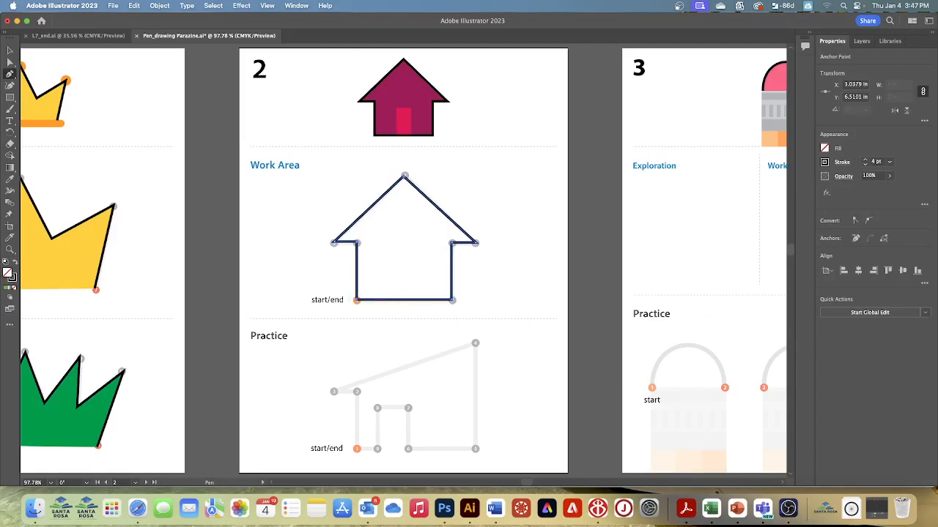